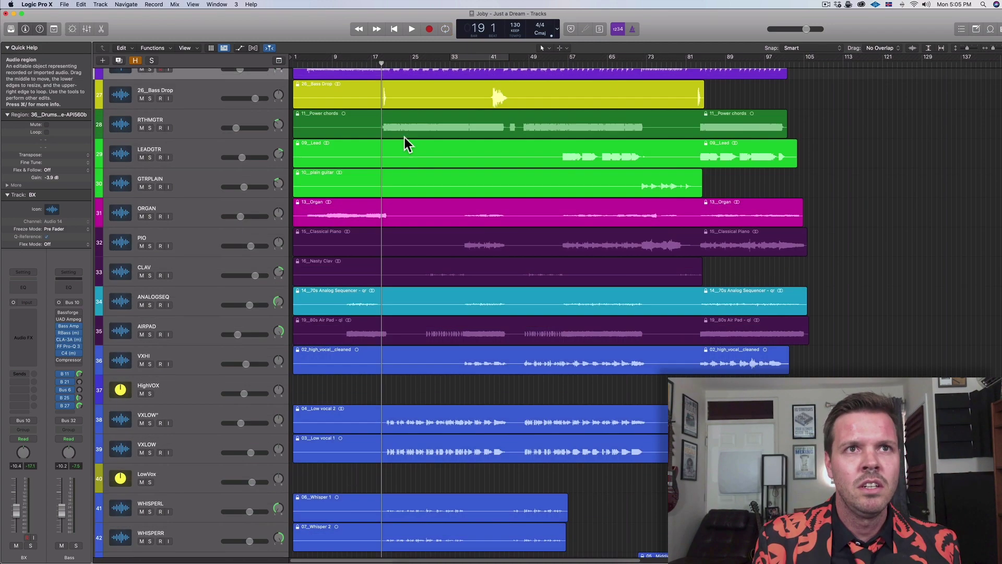
Play the song from bar 19 and look over the vocal, keys, guitar, bass and drum tracks during playback.
scroll(406, 137, "up", 2)
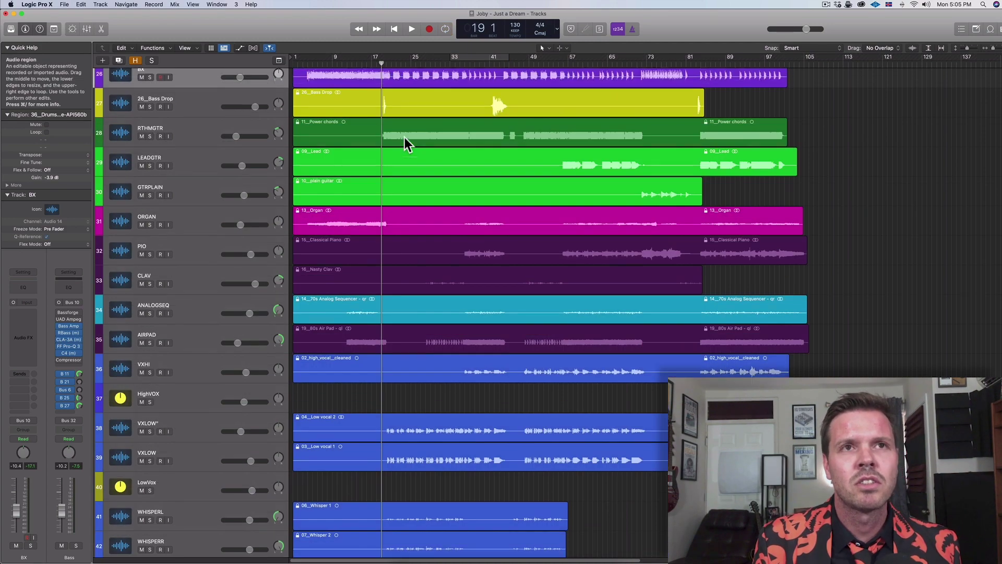
scroll(405, 137, "down", 4)
scroll(403, 138, "down", 1)
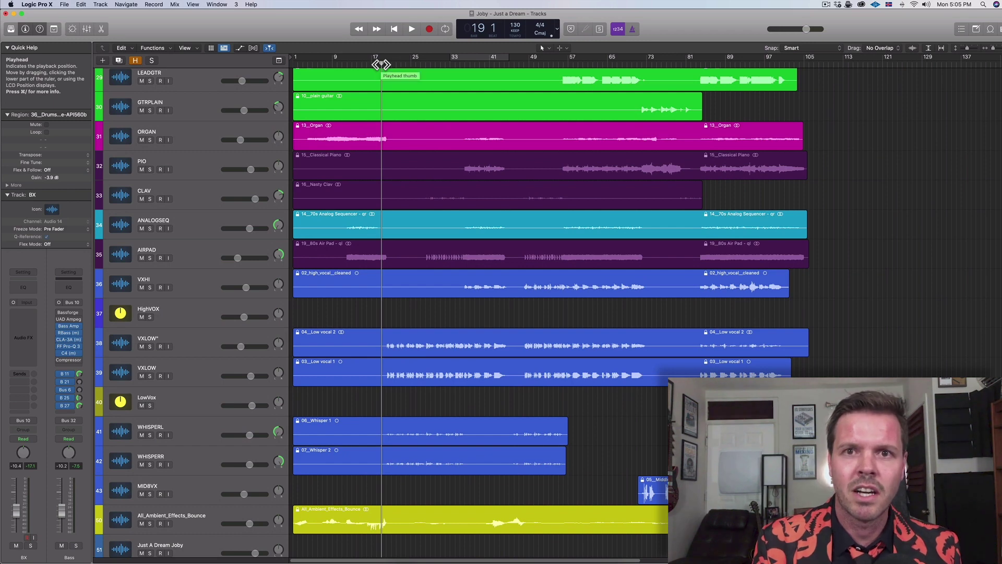
key("space")
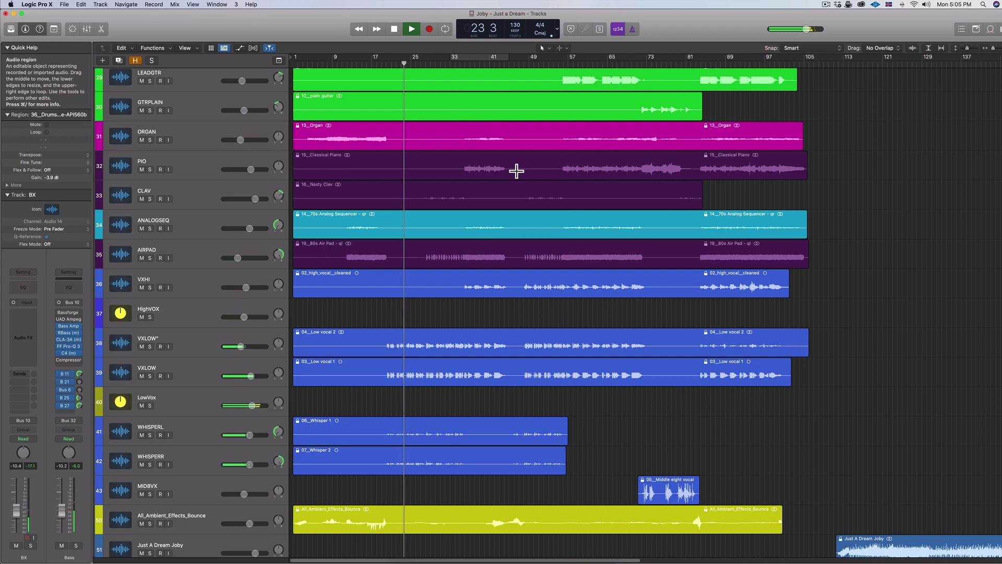
scroll(517, 171, "up", 5)
scroll(516, 171, "up", 8)
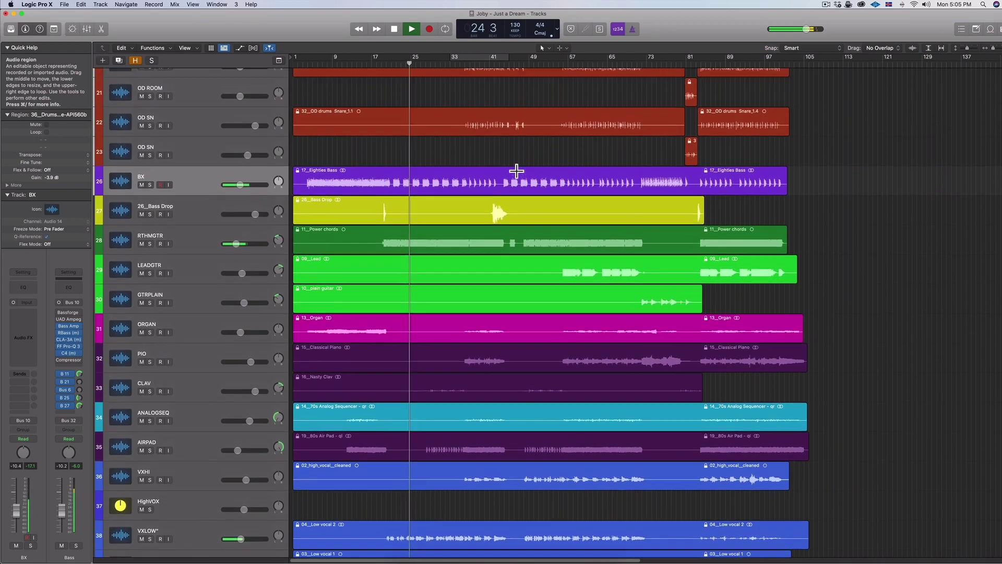
scroll(516, 171, "up", 12)
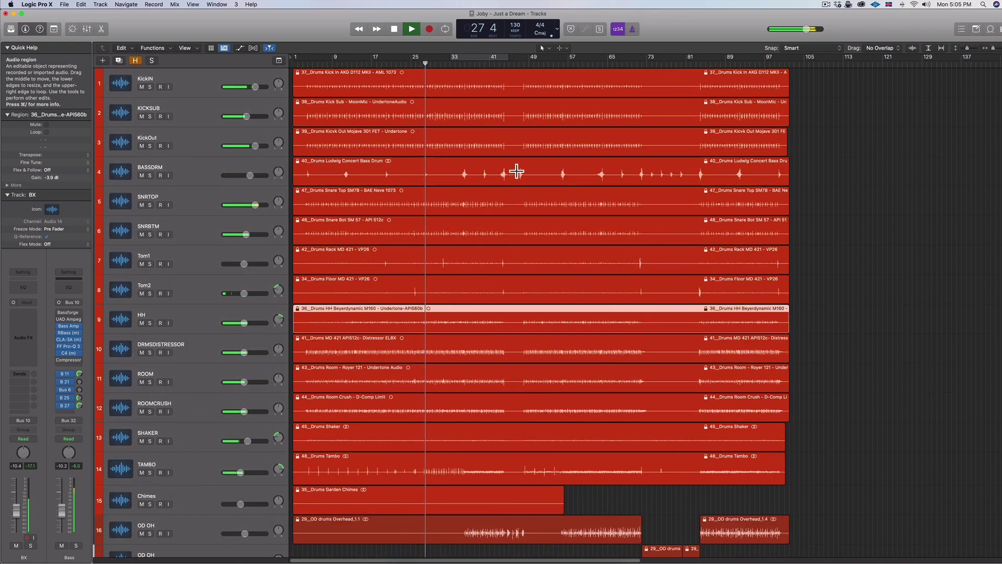
scroll(517, 171, "down", 4)
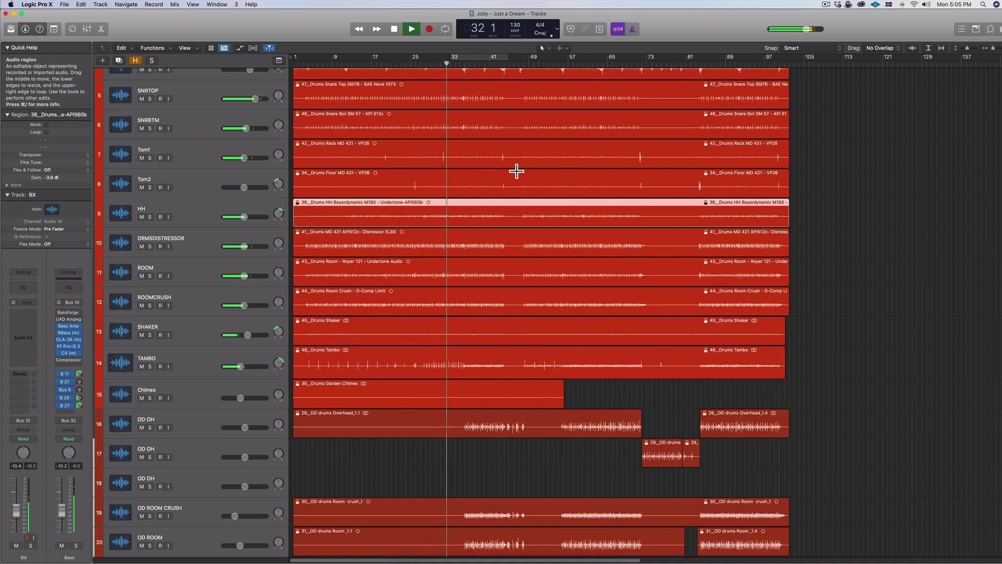
scroll(516, 171, "down", 2)
scroll(516, 171, "down", 5)
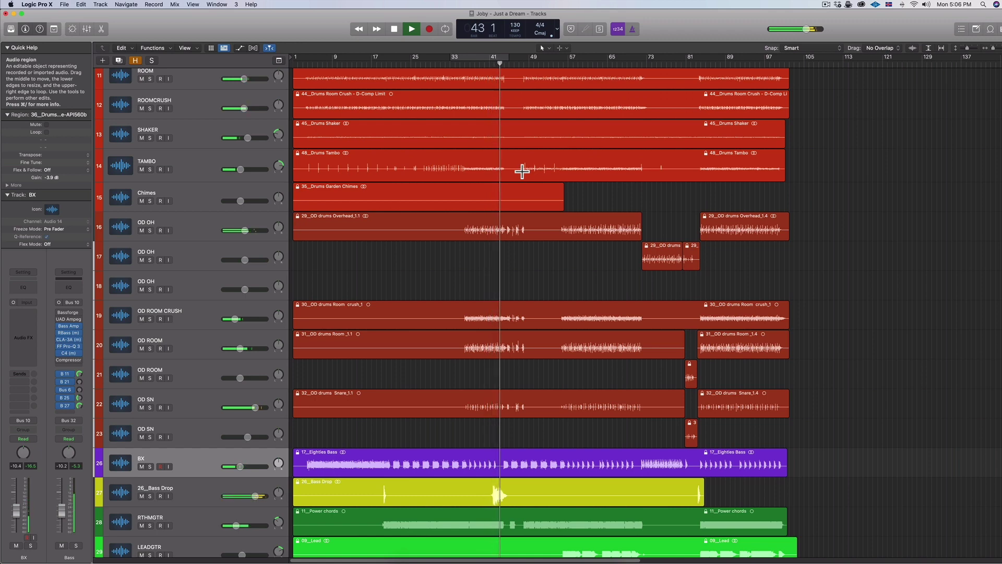
scroll(522, 170, "down", 3)
scroll(522, 171, "down", 3)
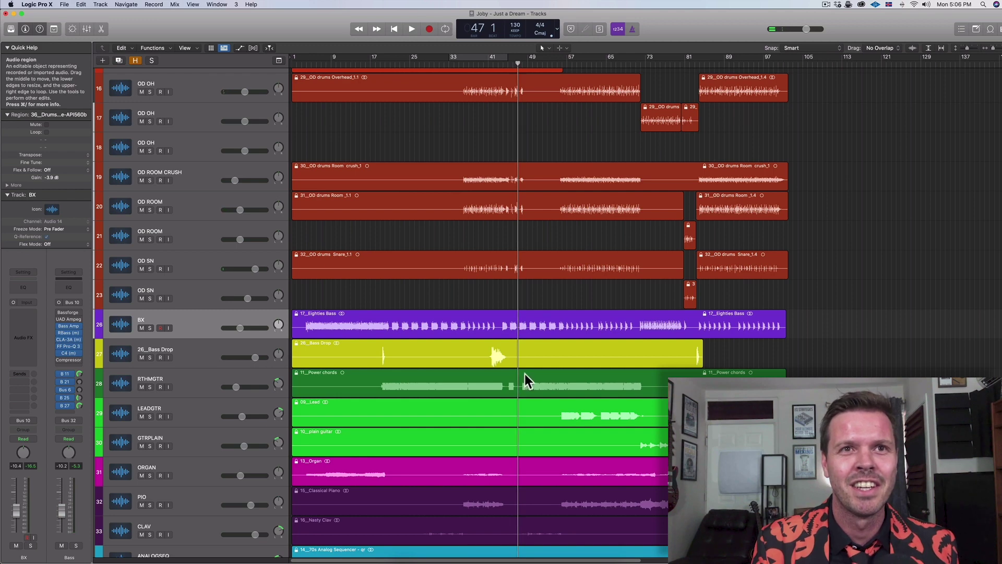
Examine the whole arrangement around bar 47, from the drum tracks down to the vocal, ambient effects and bus tracks.
scroll(525, 371, "up", 2)
scroll(524, 371, "up", 2)
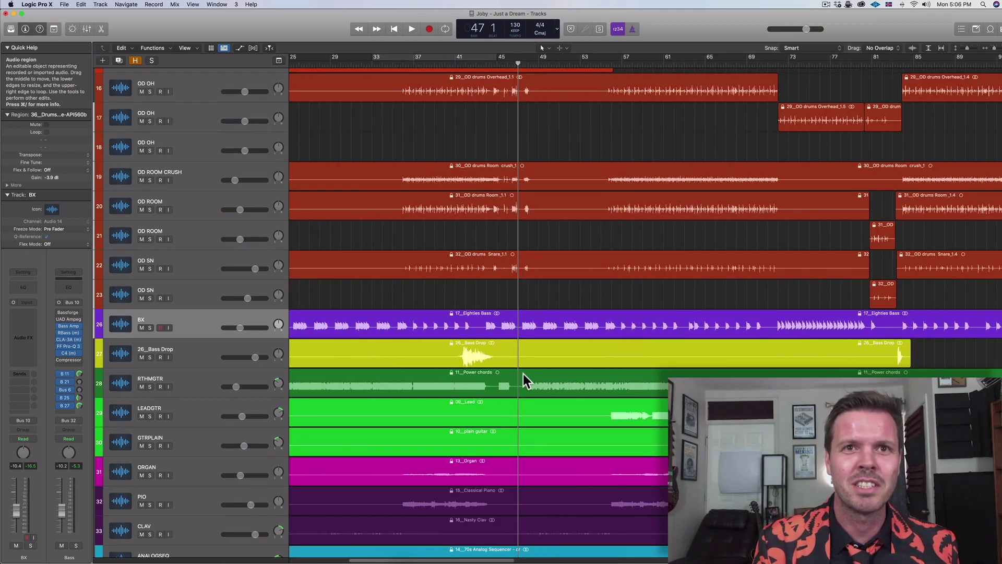
scroll(524, 373, "left", 1)
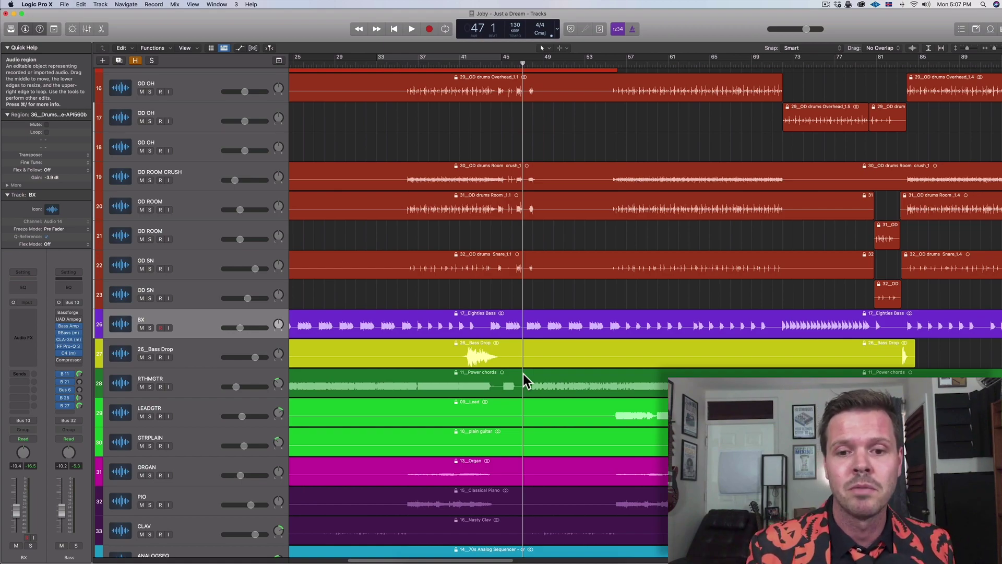
scroll(519, 372, "up", 10)
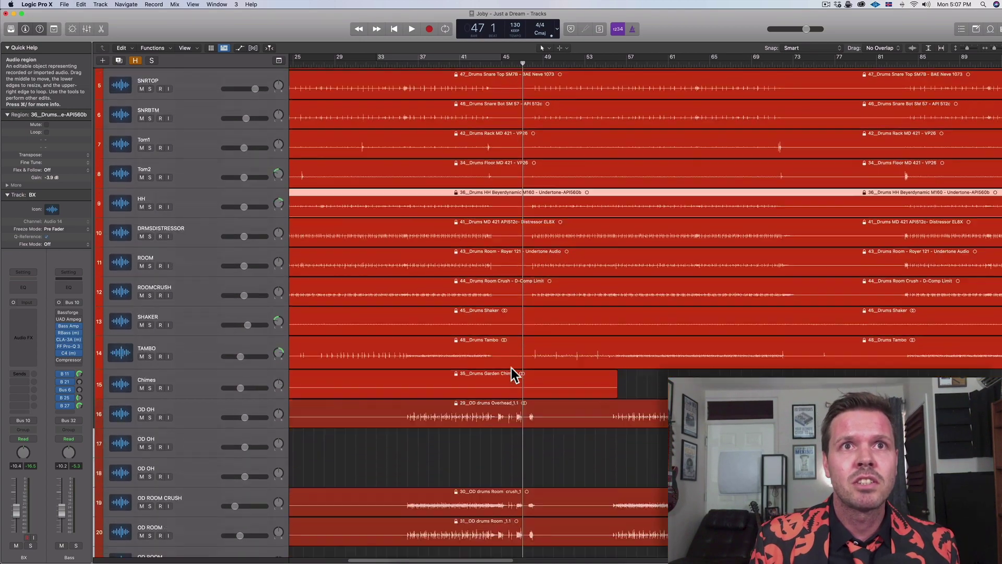
scroll(512, 368, "down", 20)
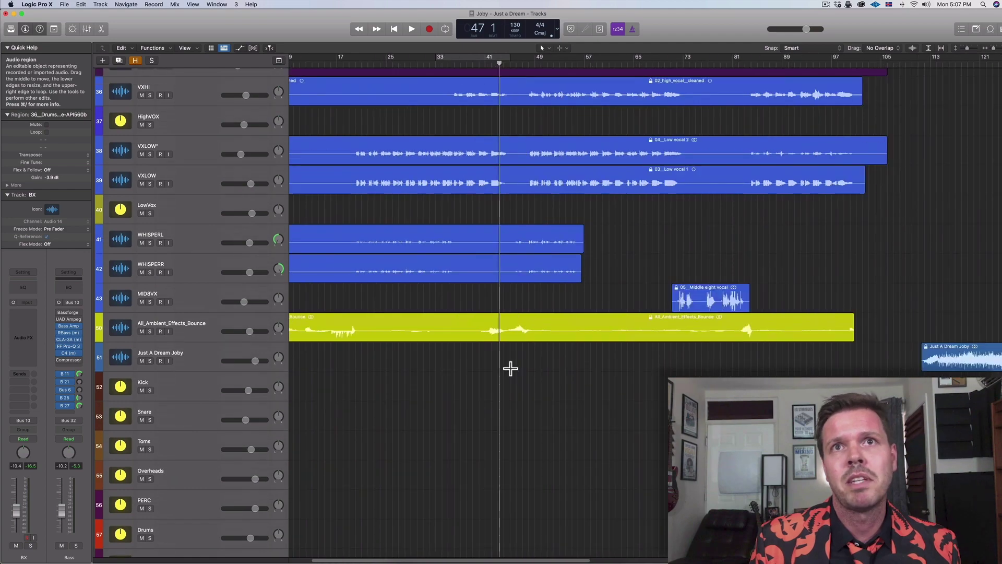
scroll(511, 369, "up", 20)
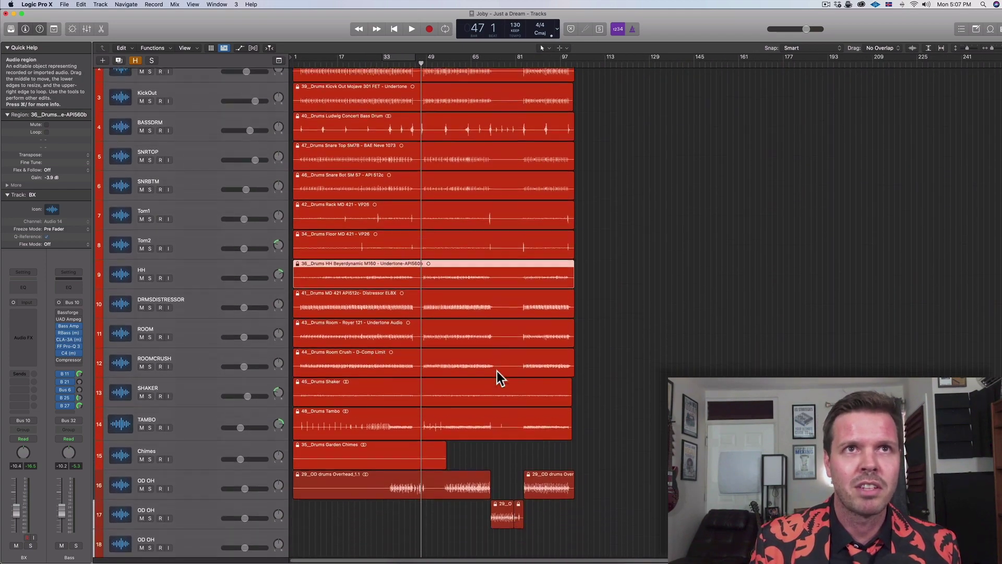
scroll(497, 371, "down", 3)
scroll(497, 372, "up", 3)
scroll(497, 371, "left", 3)
scroll(497, 372, "up", 5)
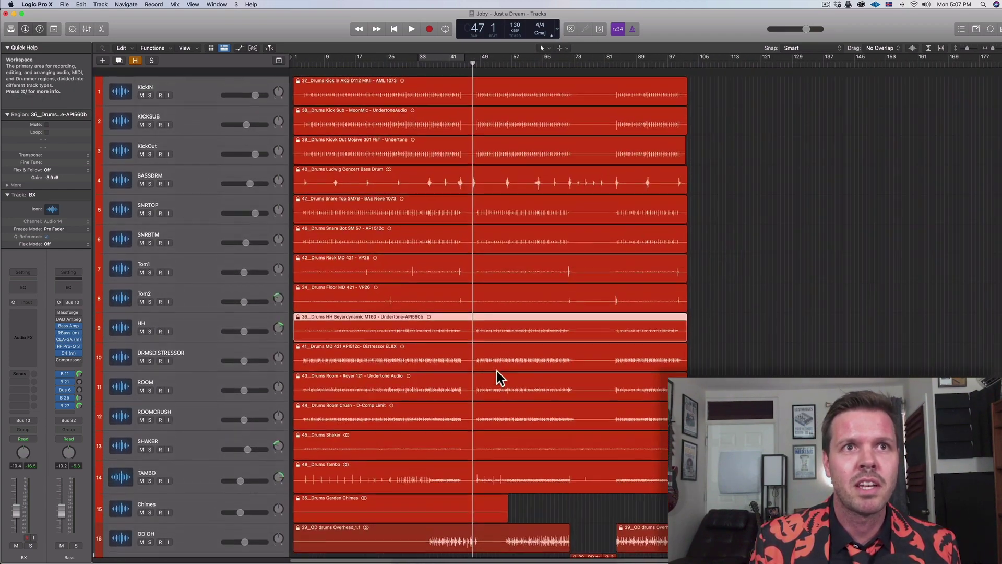
scroll(497, 371, "down", 10)
scroll(497, 372, "up", 6)
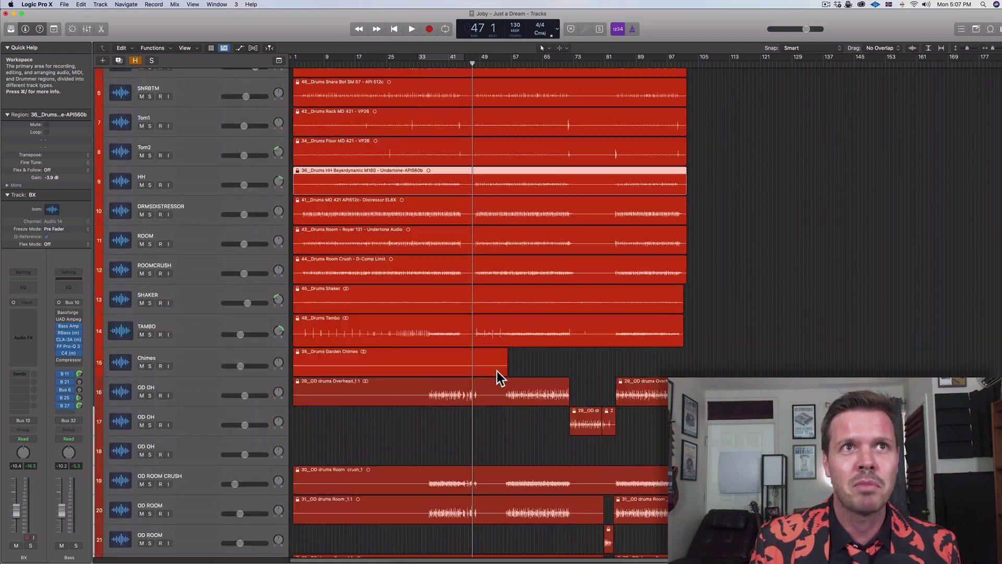
scroll(497, 371, "up", 3)
scroll(497, 372, "down", 10)
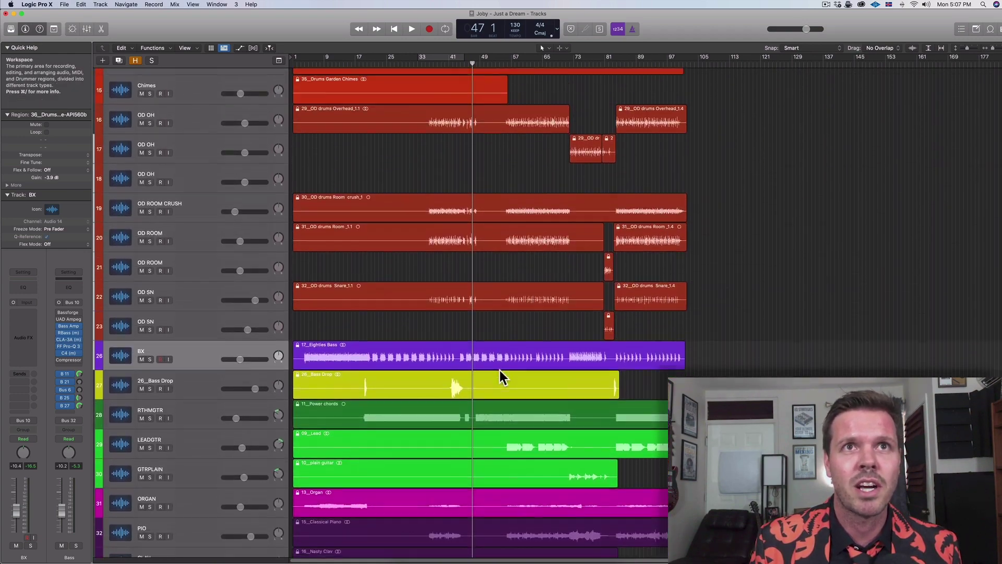
scroll(499, 374, "up", 1)
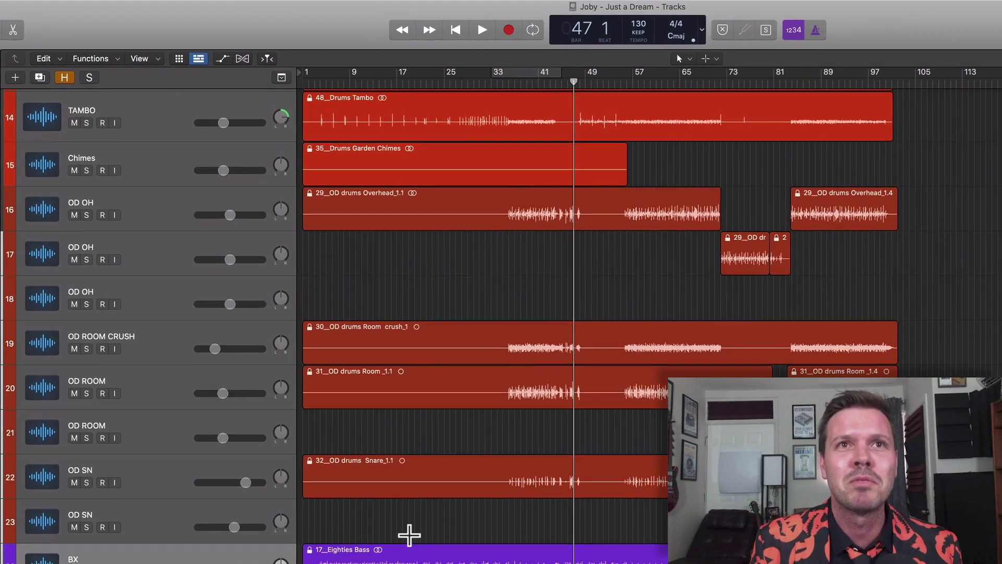
Select the BASSDRM track and enlarge the track view to show its concert bass drum hits across the song.
scroll(557, 545, "up", 15)
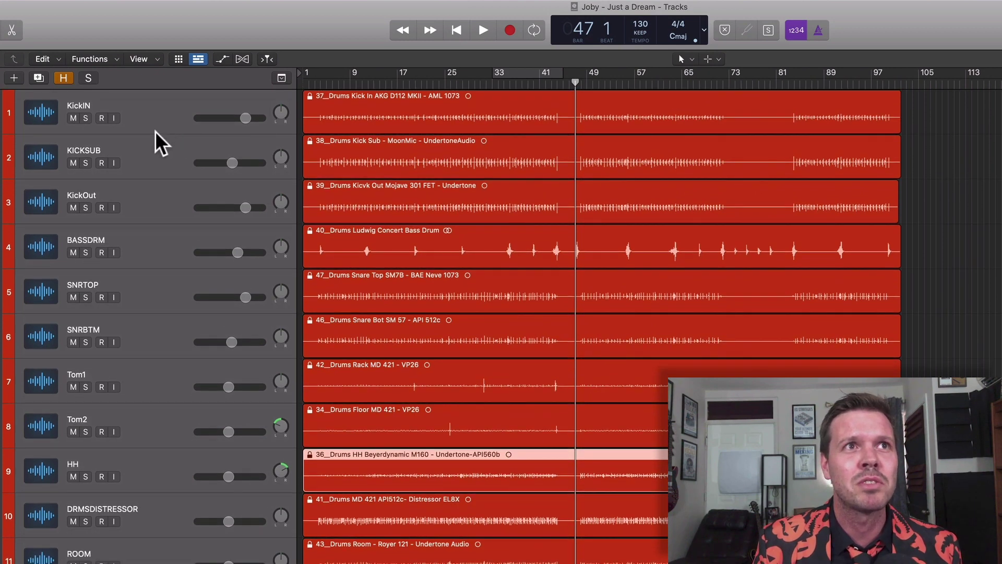
left_click(173, 259)
key("super+Down")
key("super+Right")
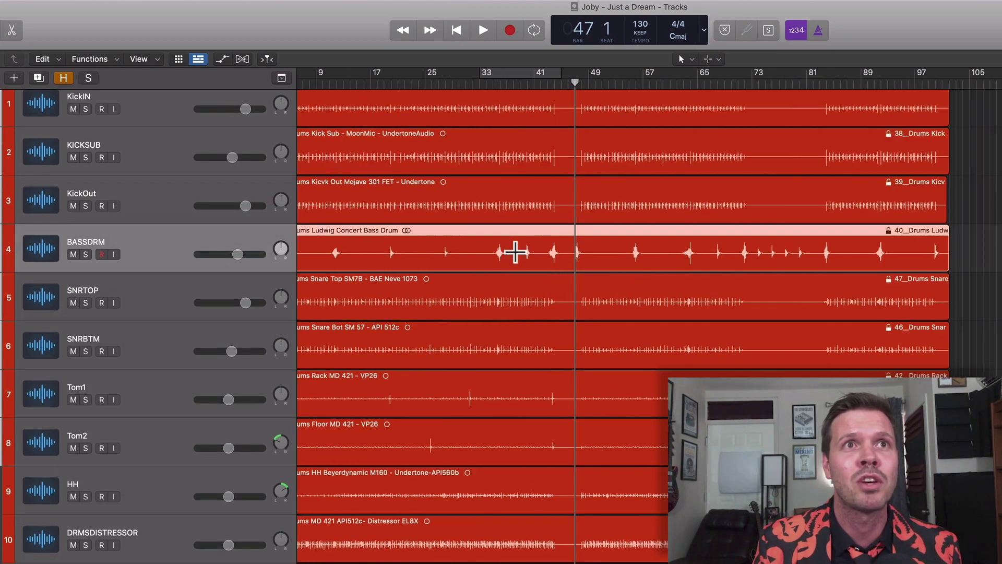
scroll(523, 256, "left", 2)
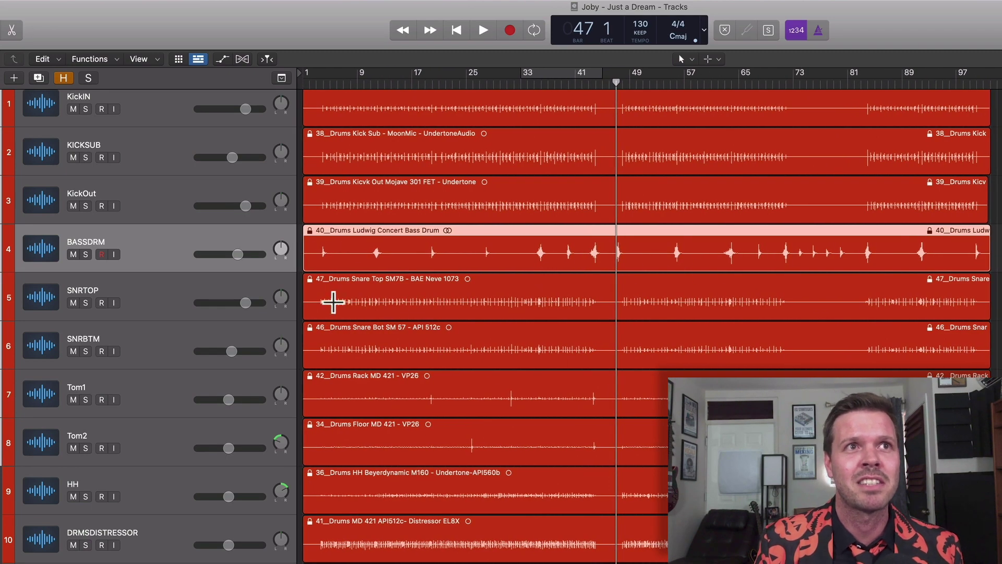
Examine the individual drum tracks, from kick, snare and toms to room mics, shaker, tambourine and OD overheads.
scroll(488, 365, "down", 5)
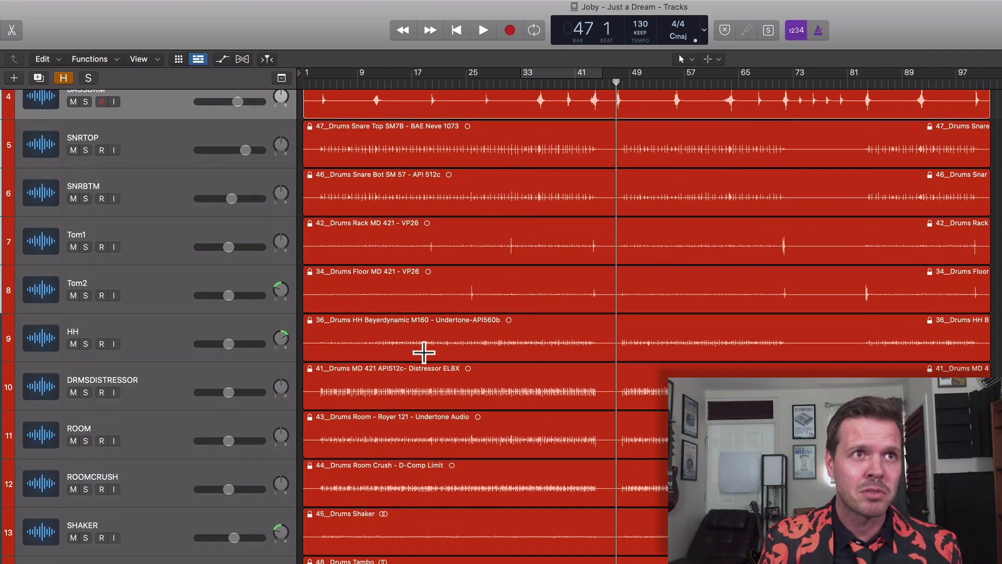
scroll(474, 347, "down", 2)
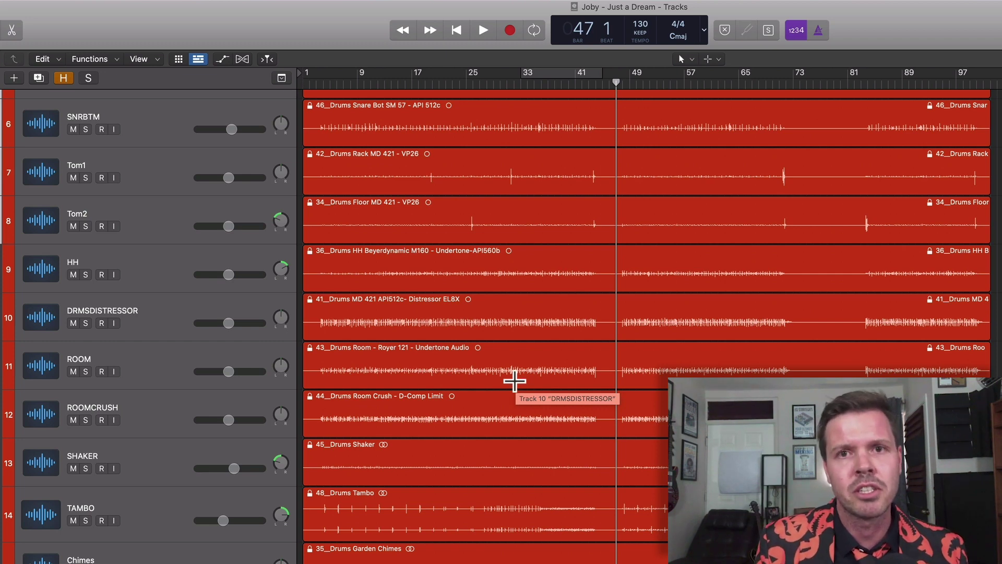
scroll(538, 384, "down", 5)
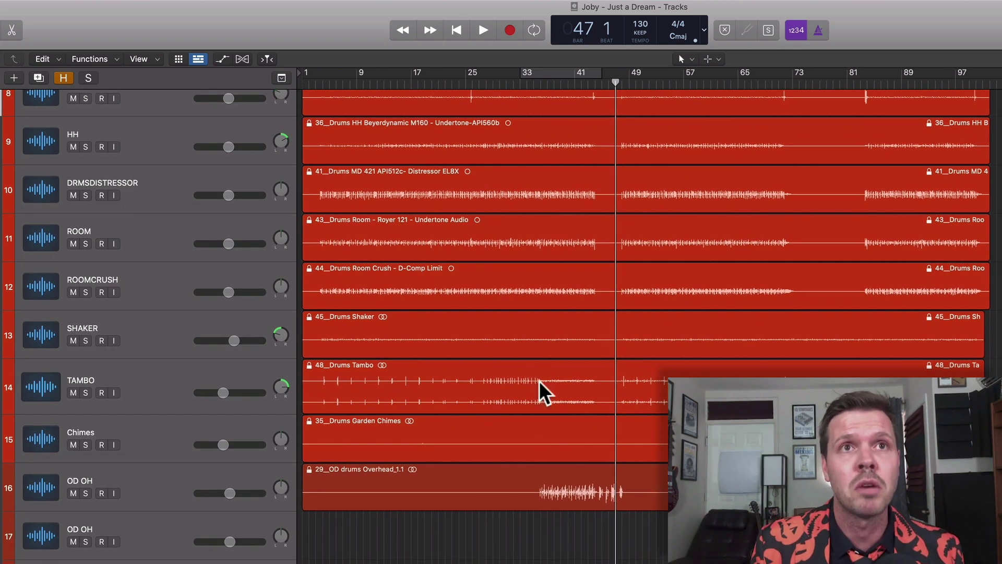
scroll(540, 382, "down", 4)
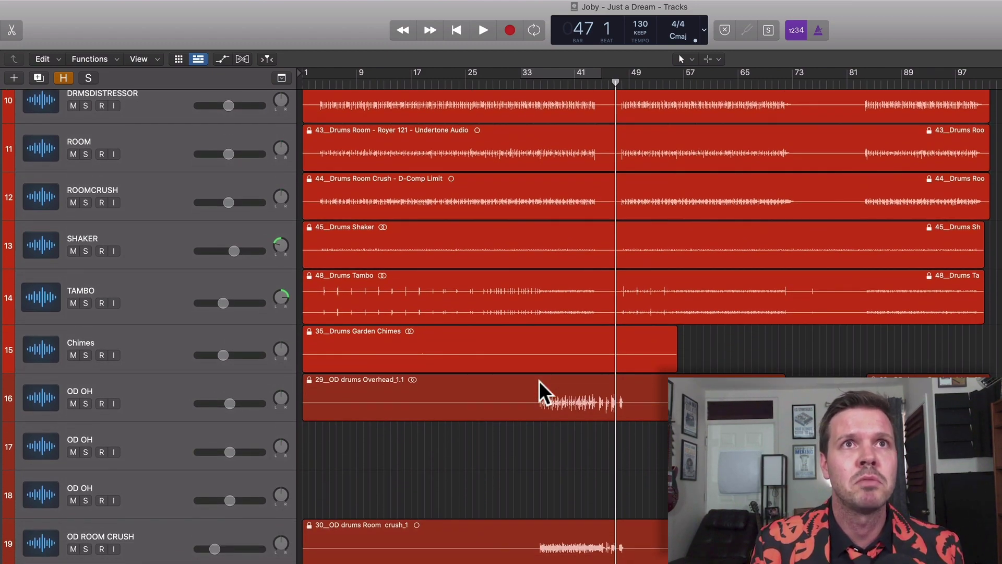
scroll(540, 382, "up", 12)
scroll(540, 381, "up", 5)
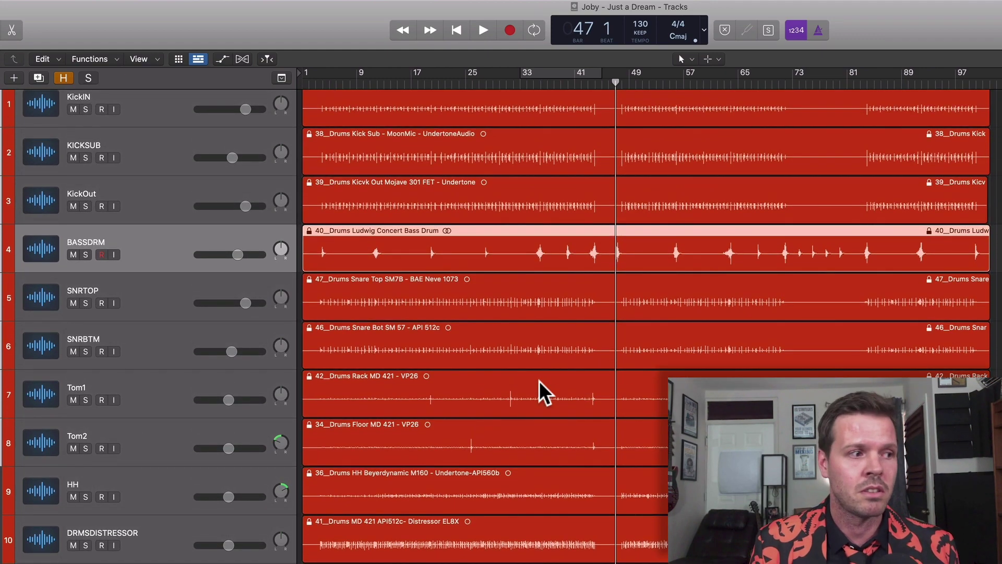
scroll(567, 386, "down", 6)
scroll(566, 386, "down", 1)
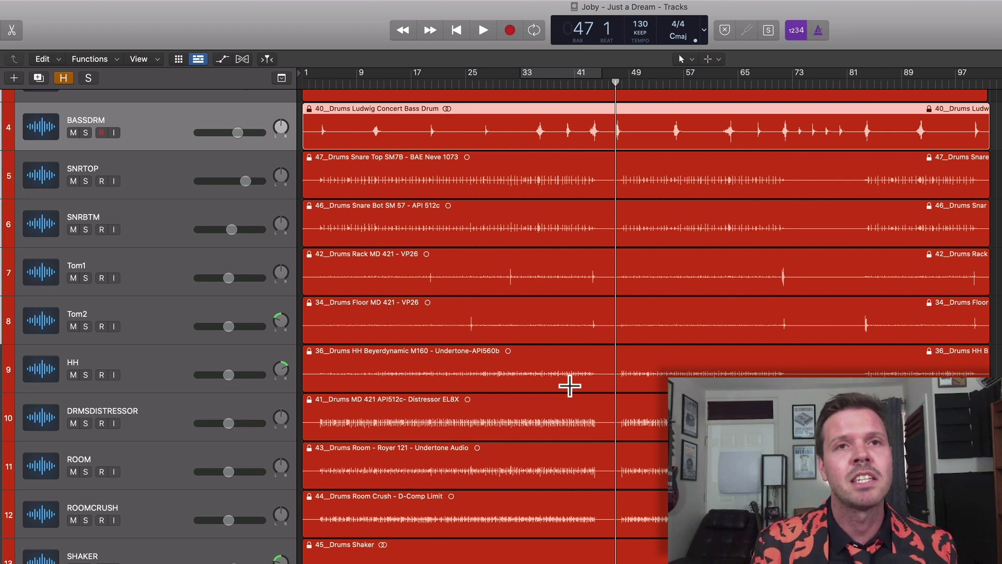
scroll(570, 386, "down", 1)
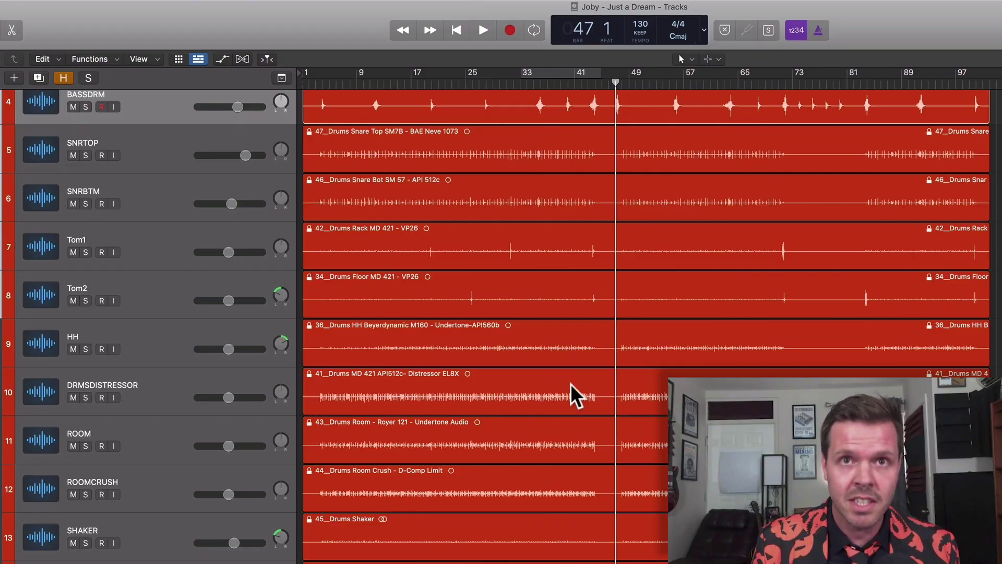
Solo the Drums bus in the mixer and return to the track arrangement.
key("super+2")
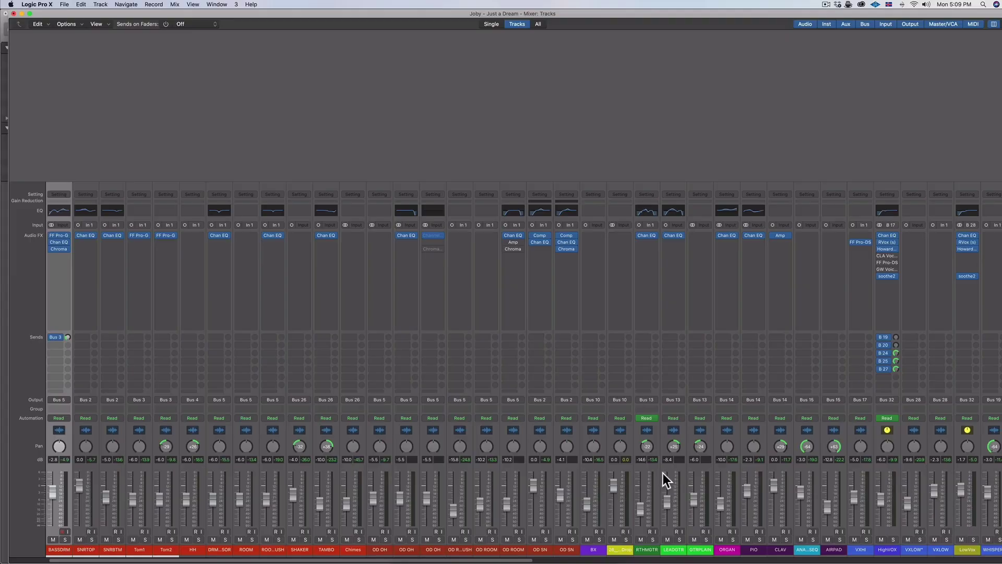
scroll(663, 473, "right", 10)
scroll(679, 454, "right", 5)
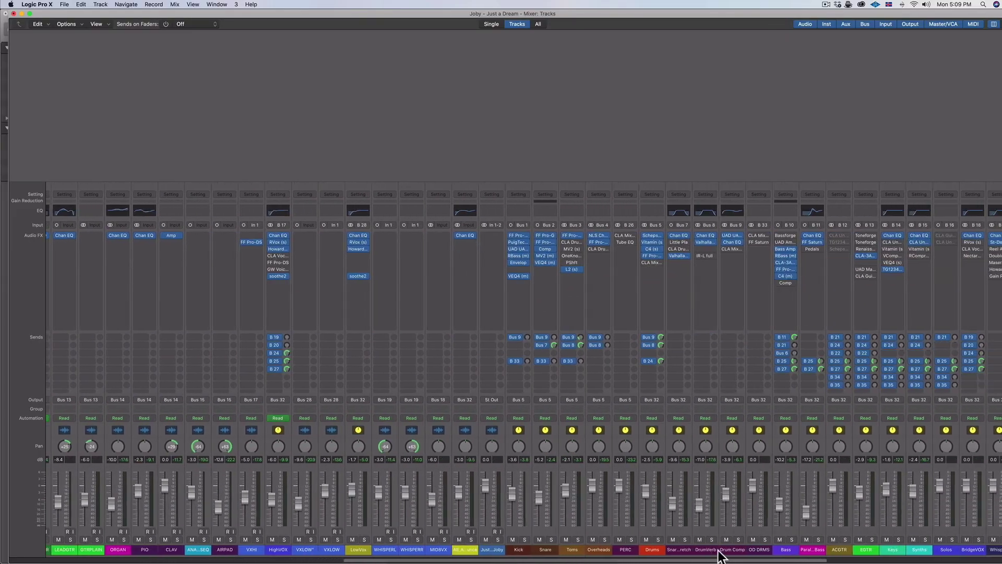
left_click(659, 537)
scroll(659, 538, "right", 7)
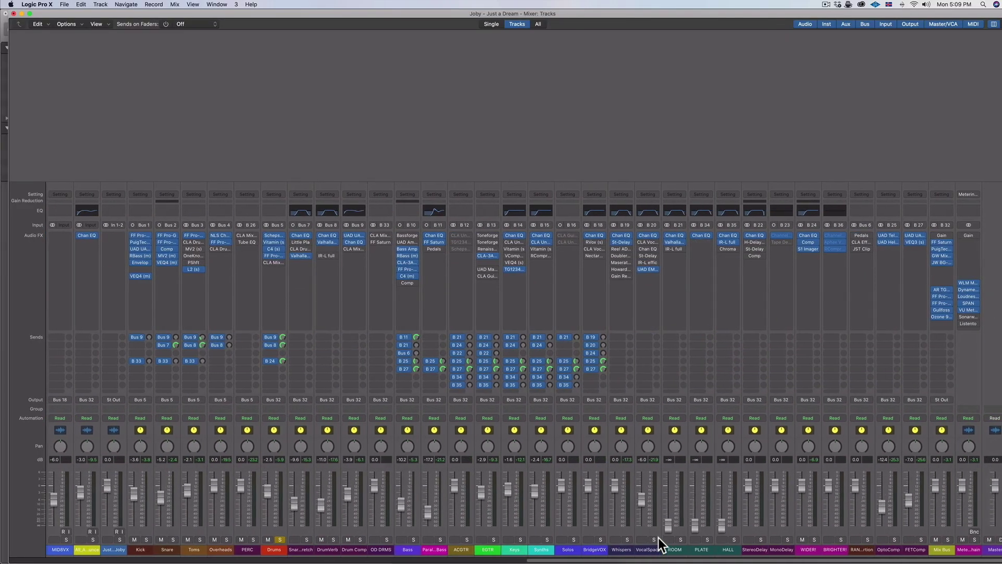
scroll(659, 538, "left", 2)
scroll(663, 535, "left", 1)
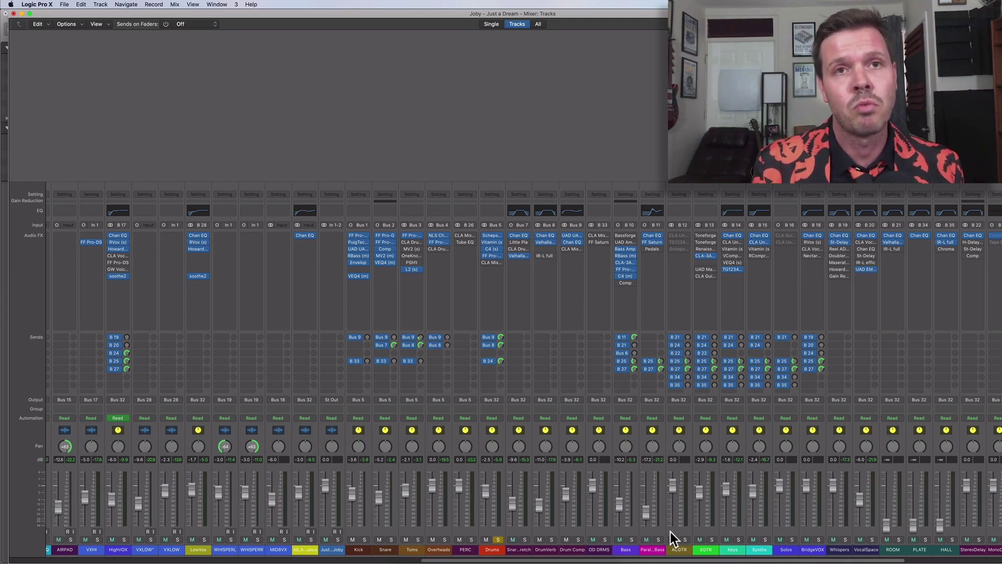
key("super+2")
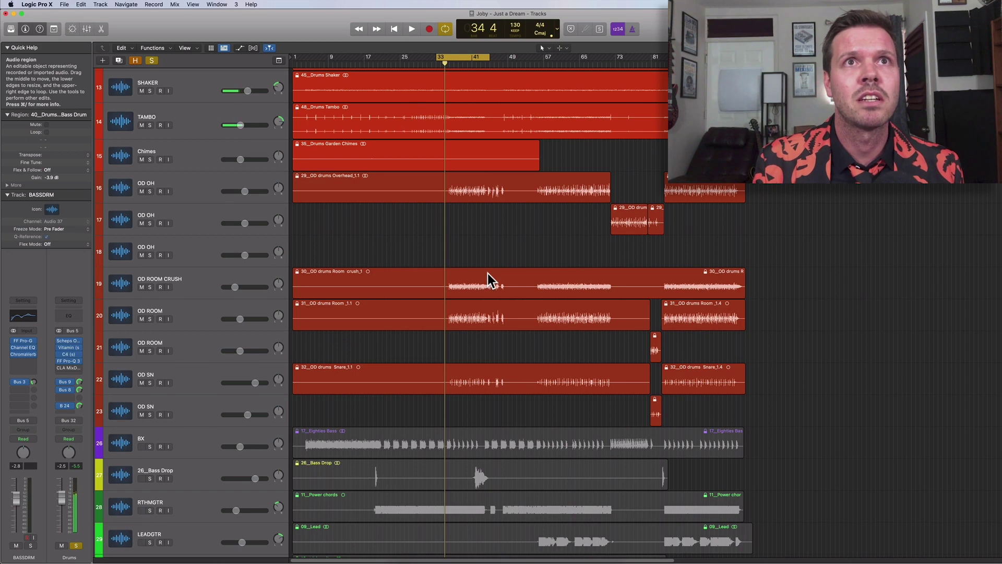
Play the soloed drums in the cycle range starting at bar 33 and view the drum tracks from KickIN down.
key("space")
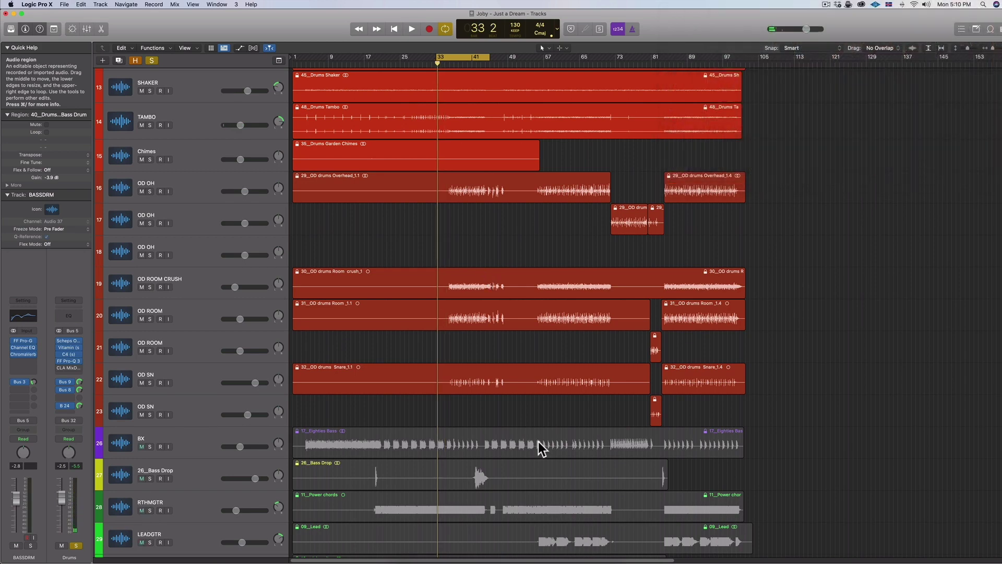
key("space")
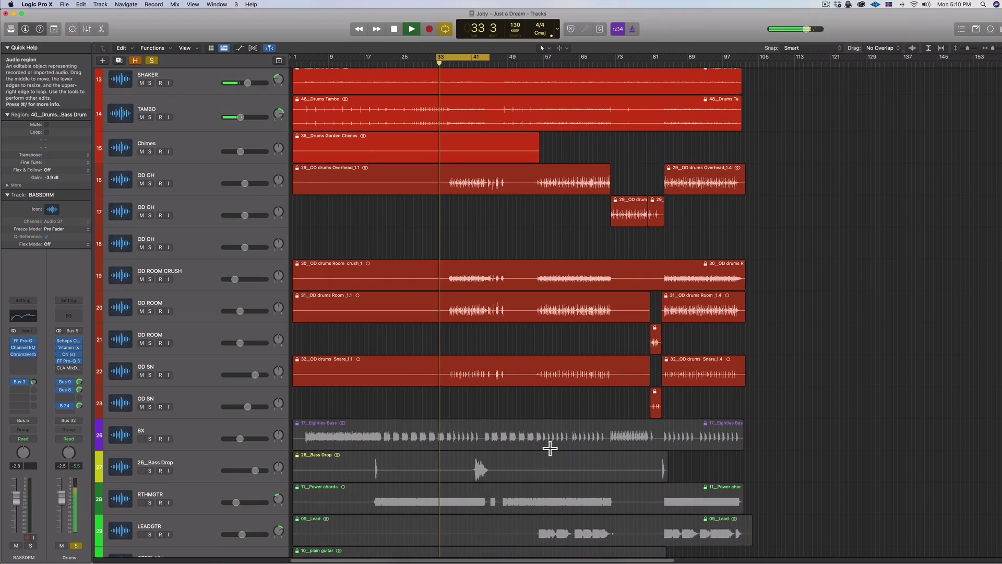
scroll(550, 447, "up", 15)
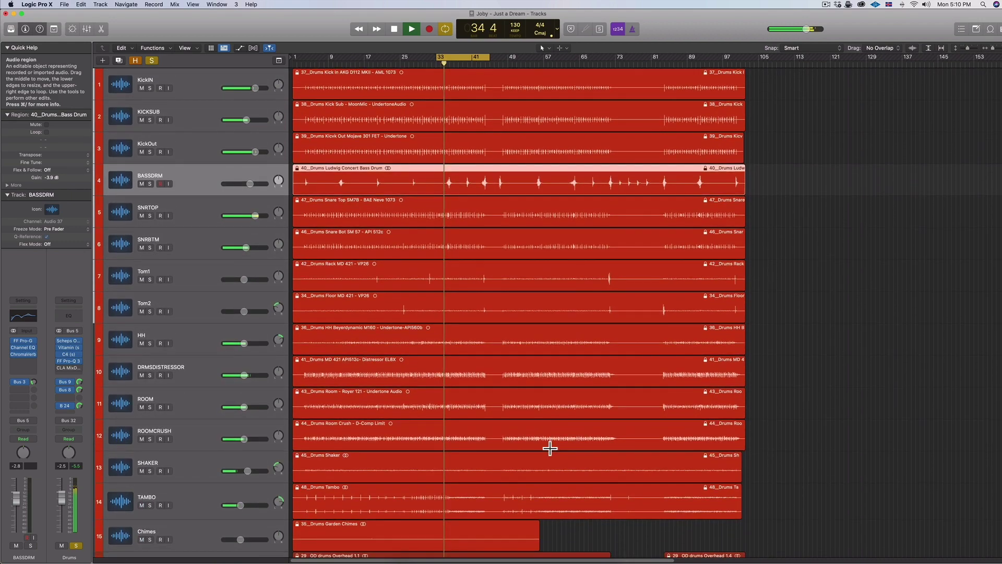
Examine the drum buses and their meters in the mixer during playback, and return to the track arrangement.
key("super+2")
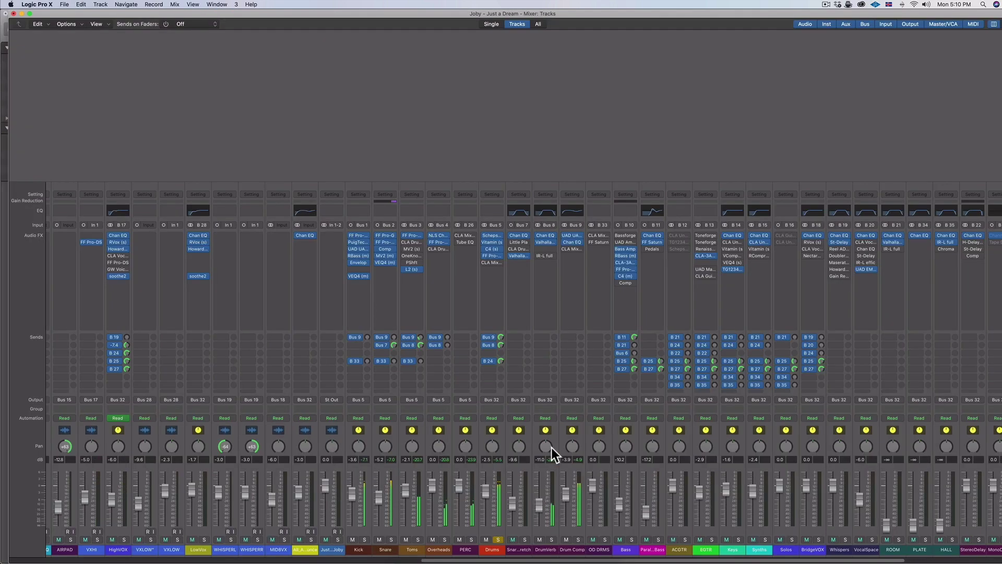
scroll(564, 453, "right", 3)
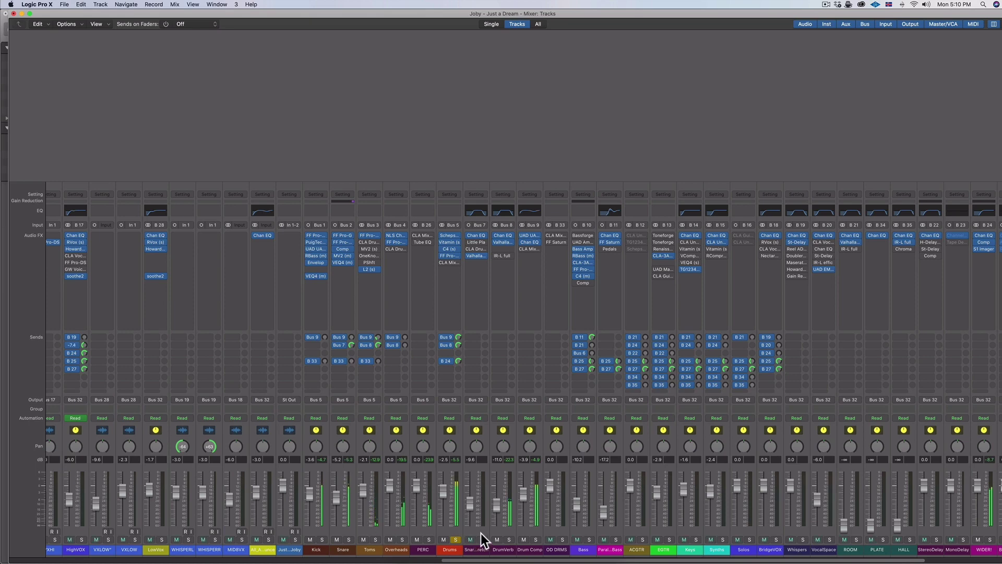
scroll(481, 533, "left", 1)
key("super+1")
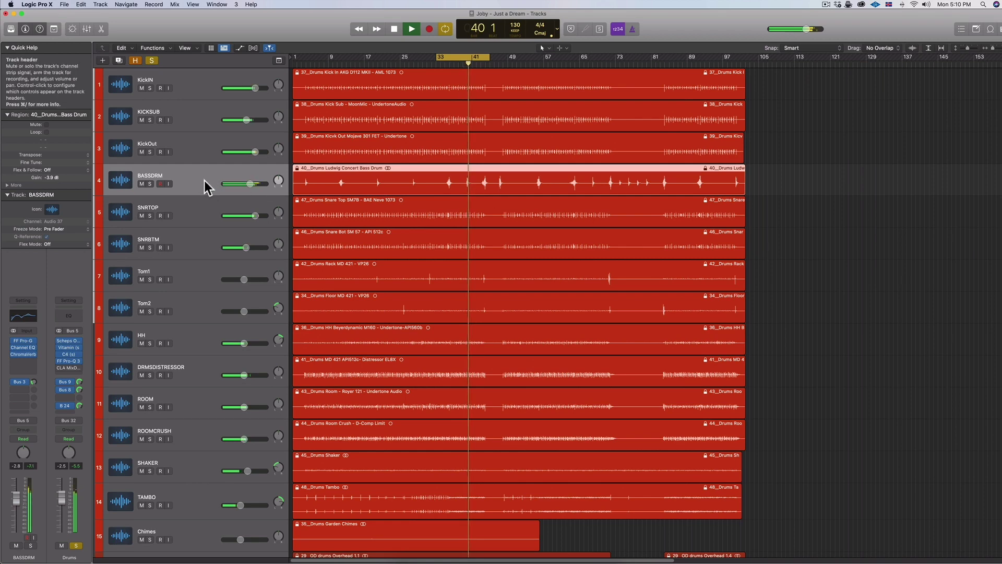
Audition the BASSDRM track in solo, stop playback, set the playhead back to bar 33 and unsolo the track.
left_click(149, 184)
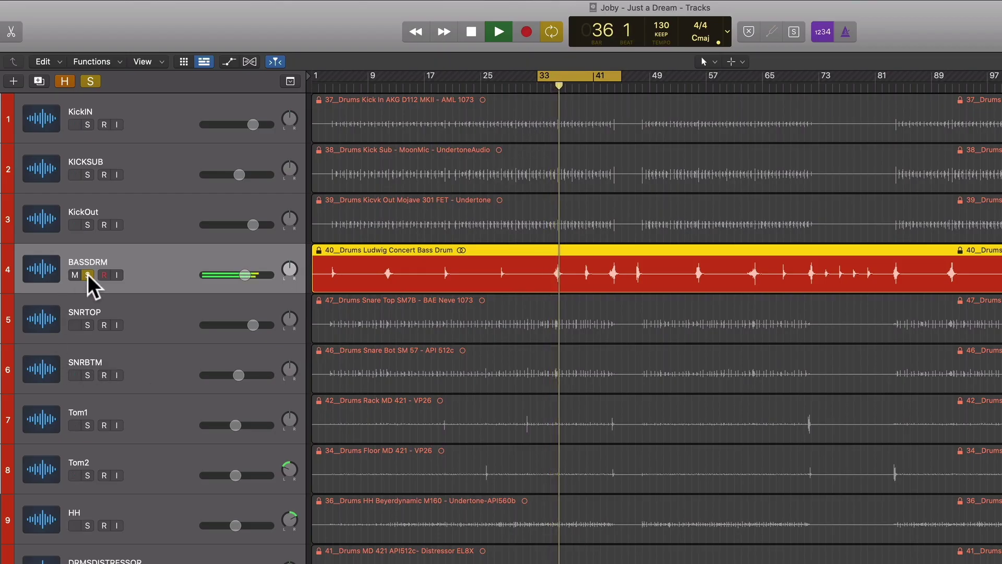
key("space")
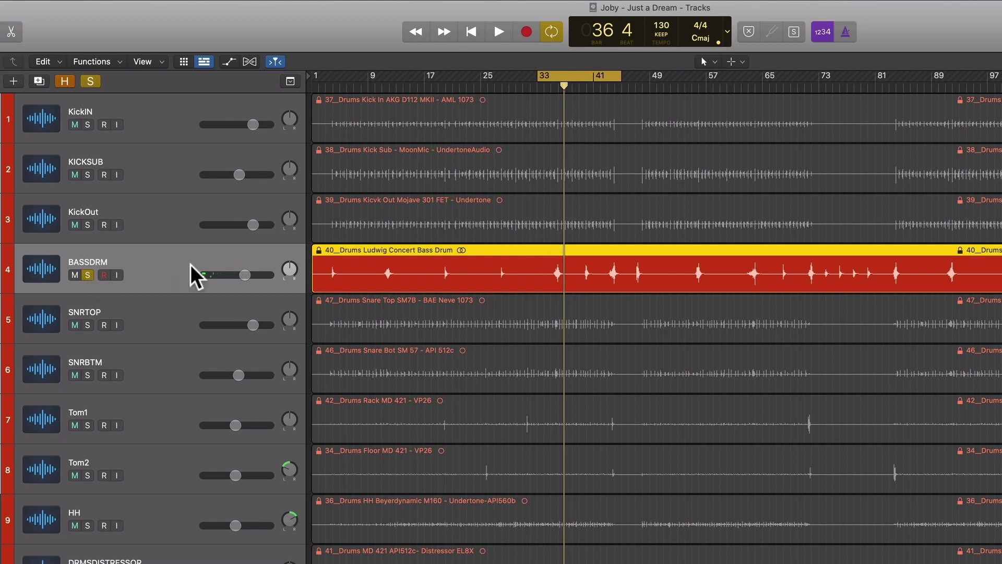
left_click(546, 85)
left_click(87, 275)
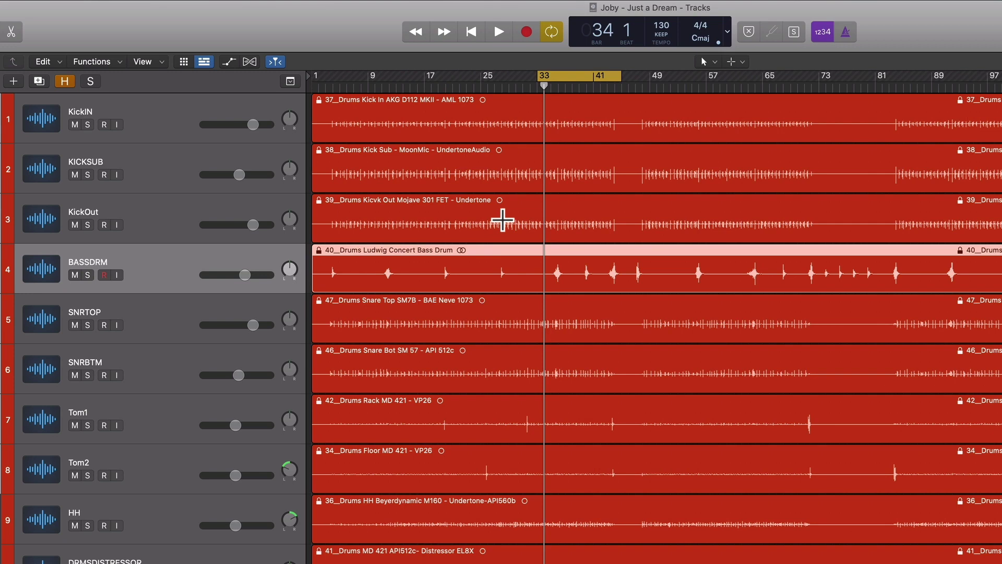
Play the unsoloed mix from bar 33 and review the drum tracks from KickIN down to the OD drums.
key("space")
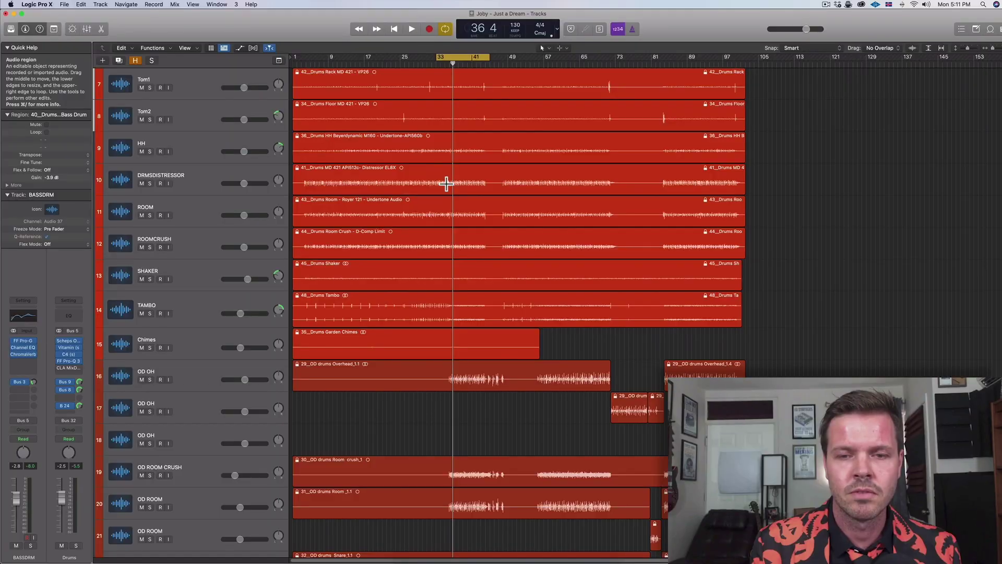
scroll(447, 183, "up", 6)
scroll(446, 183, "down", 5)
scroll(446, 184, "up", 5)
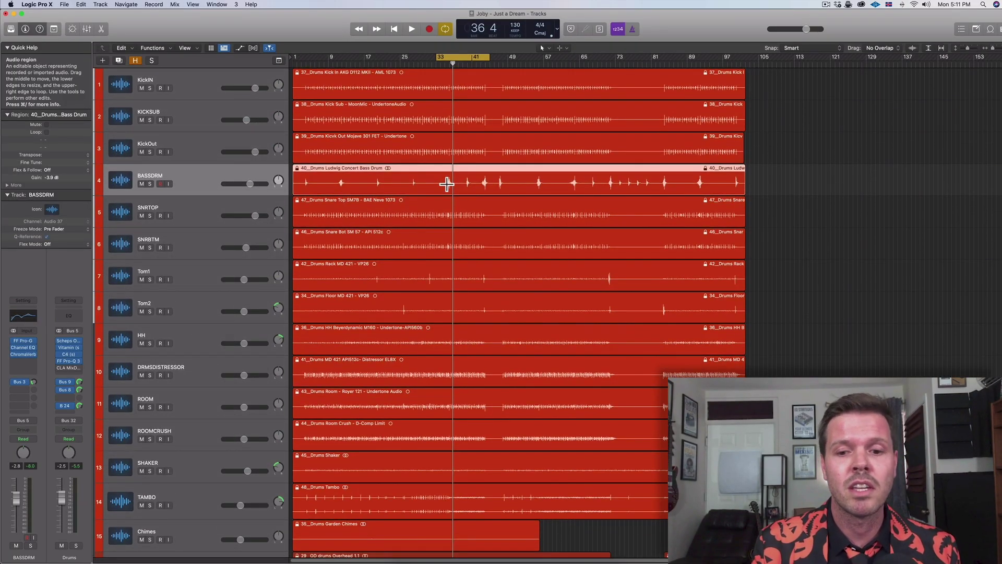
scroll(418, 188, "down", 10)
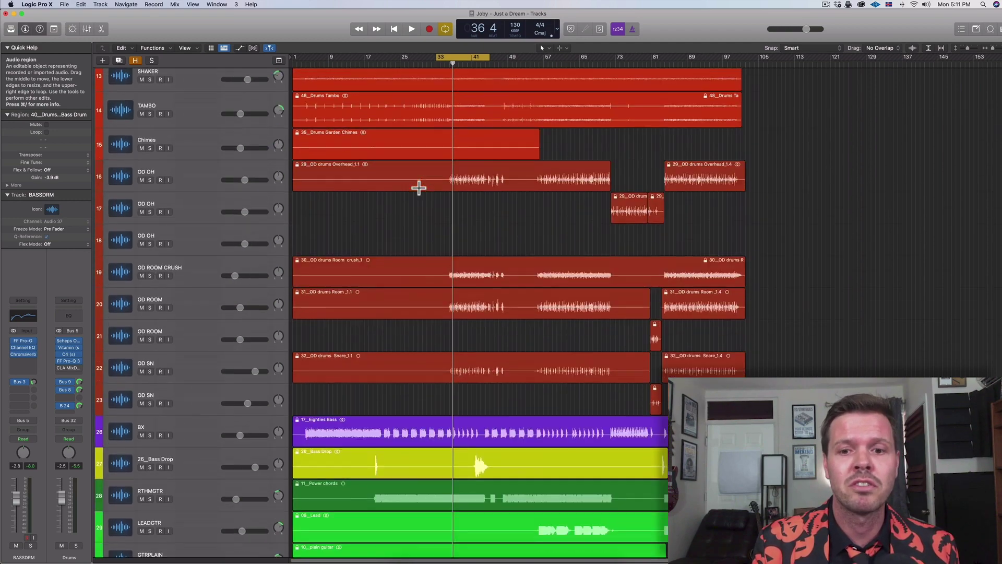
Move the cycle range to bars 4 to 16 and solo the Bass bus in the mixer alongside the drums.
left_click_drag(466, 58, 336, 59)
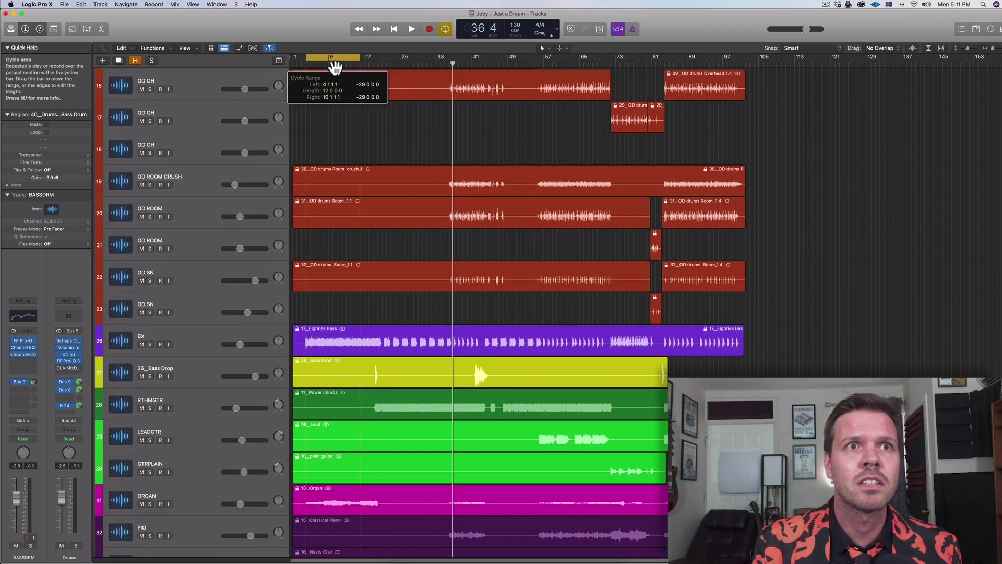
key("super+2")
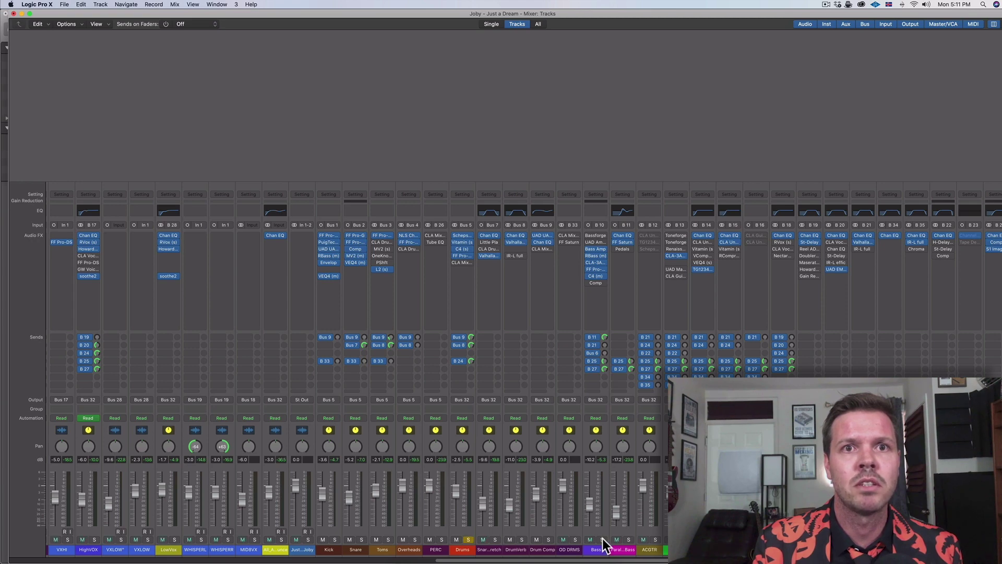
scroll(584, 534, "right", 5)
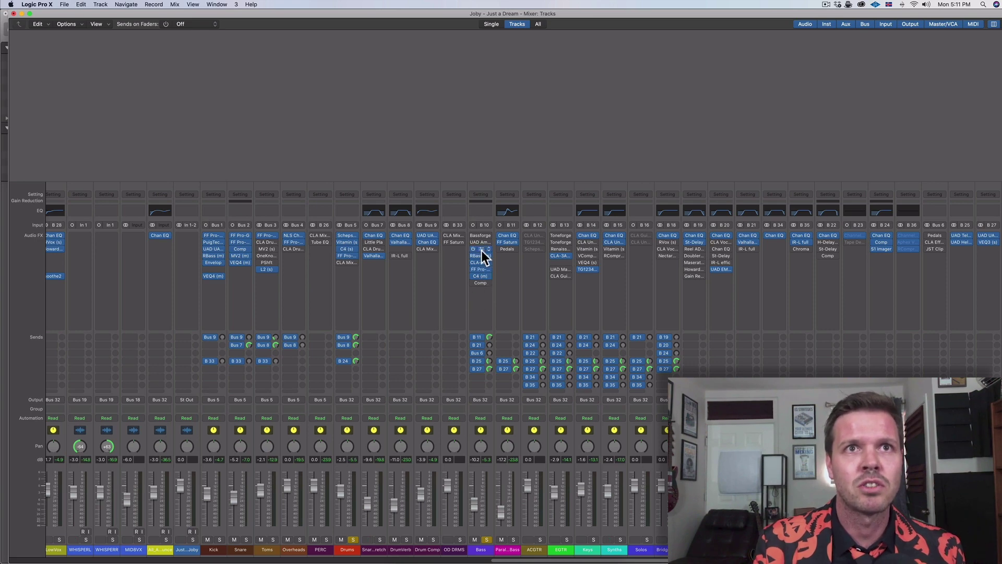
Inspect the Bass Amp Designer settings on the Bass channel and close the plug-in window.
left_click(481, 249)
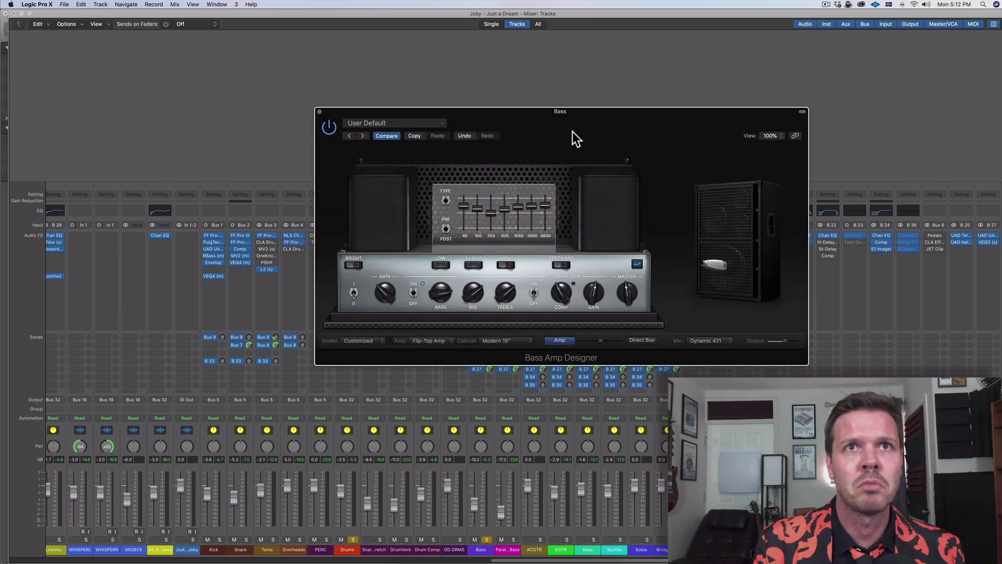
left_click_drag(572, 131, 753, 60)
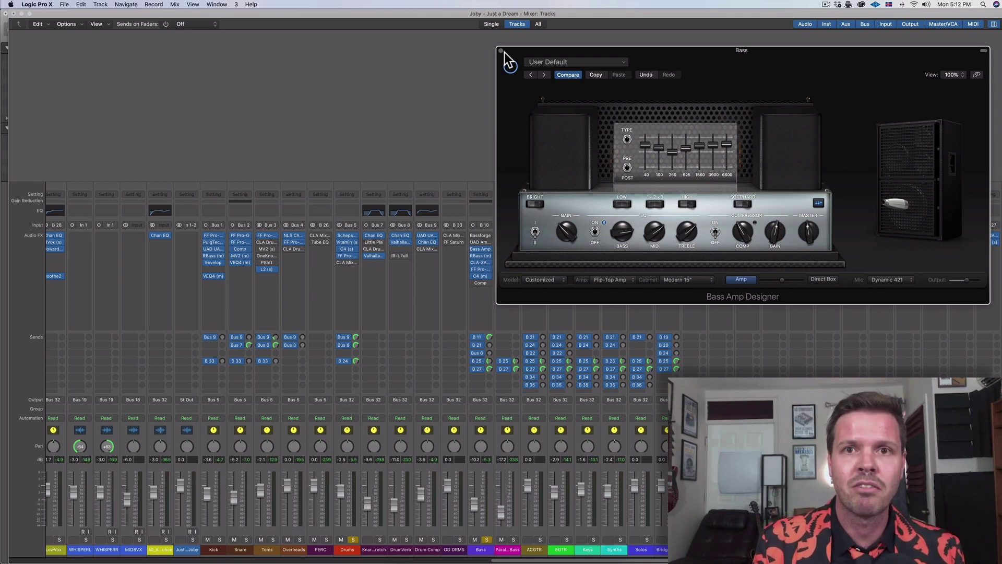
left_click_drag(504, 52, 521, 51)
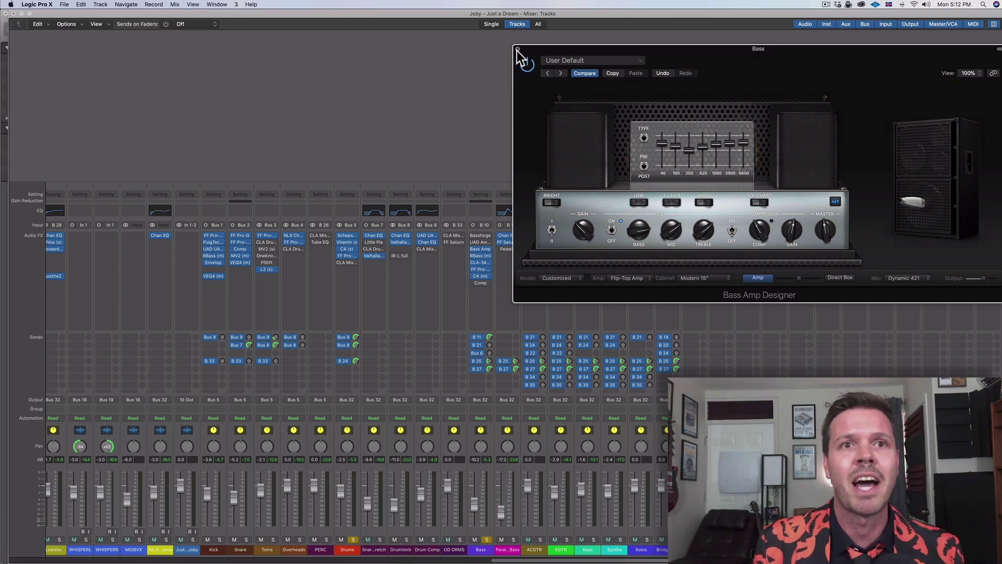
left_click(517, 49)
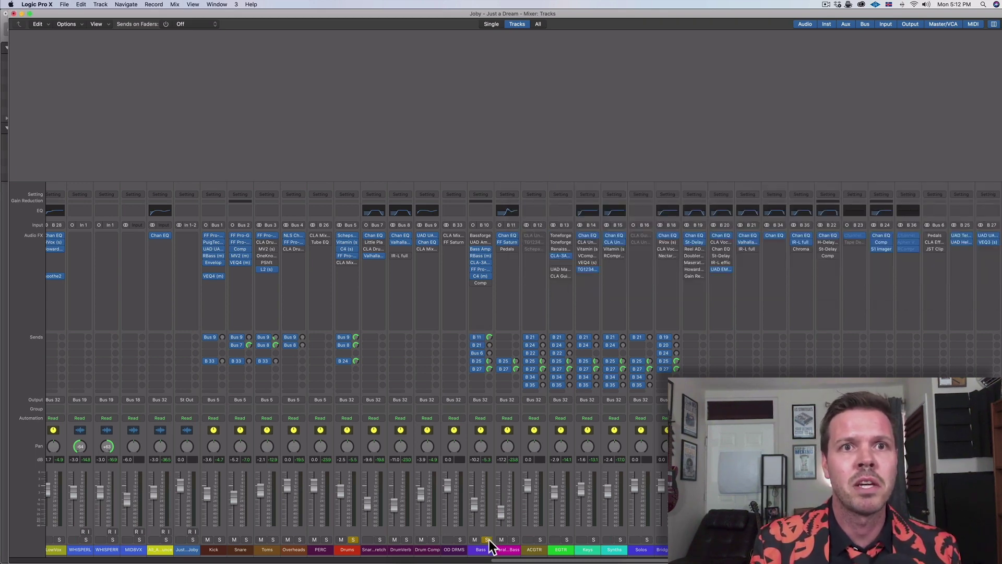
Play the soloed drums and bass, and inspect the VEQ4 equalizer on the Kick bus before closing it.
key("space")
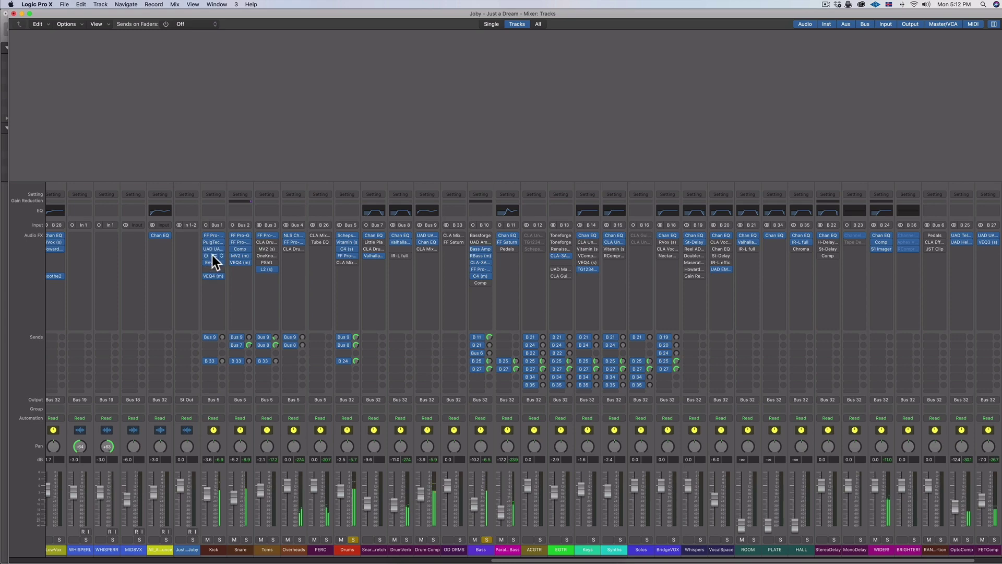
left_click(214, 276)
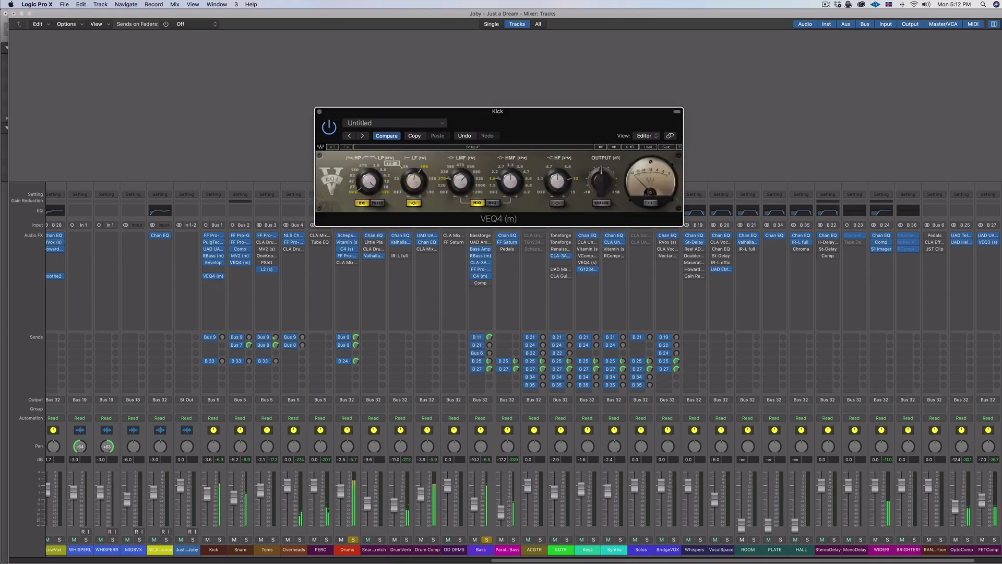
left_click(319, 111)
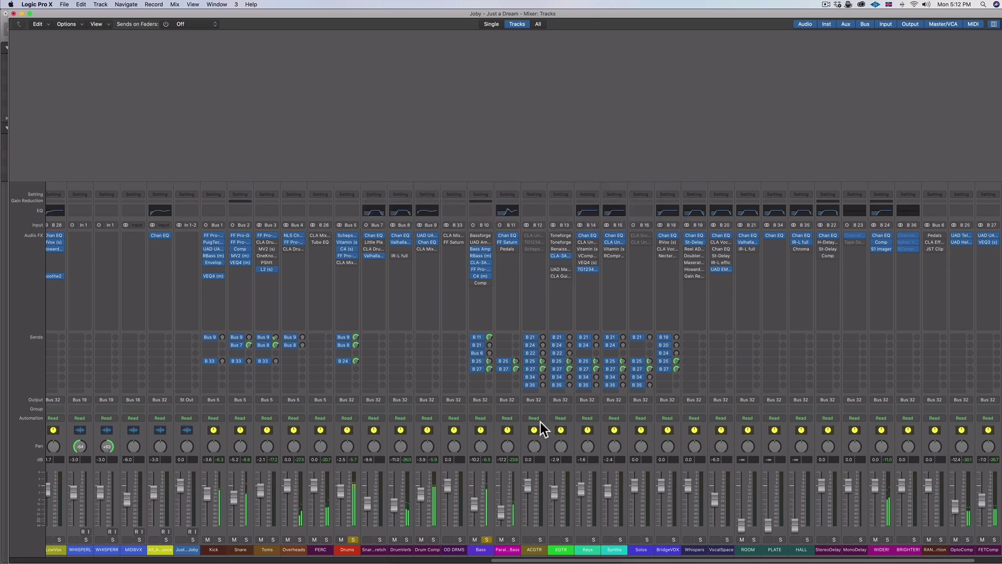
Unsolo the Drums bus and display the Bass channel's Bass Amp Designer, RBass and CLA-3A windows side by side.
left_click(482, 249)
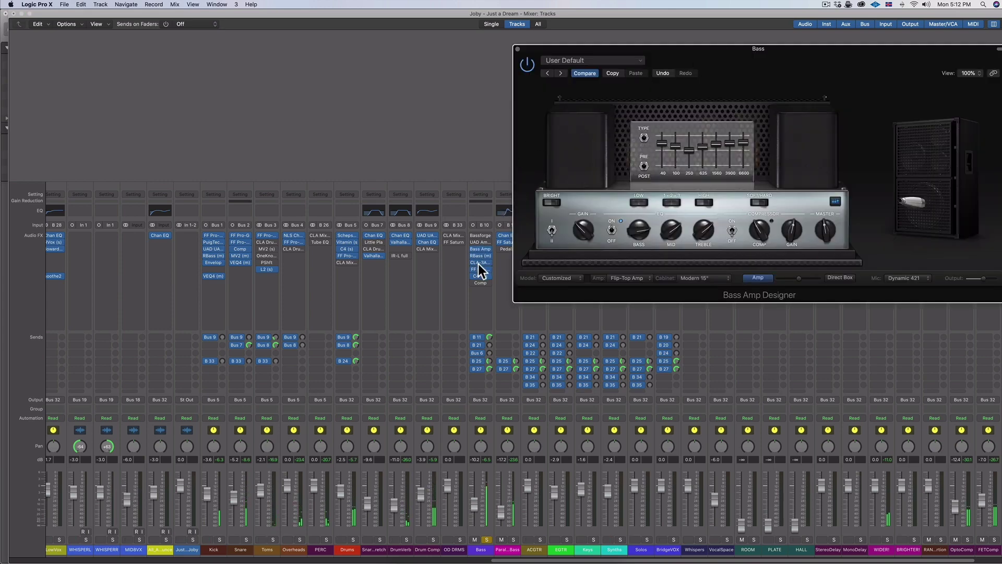
left_click(481, 256)
left_click_drag(424, 115, 150, 49)
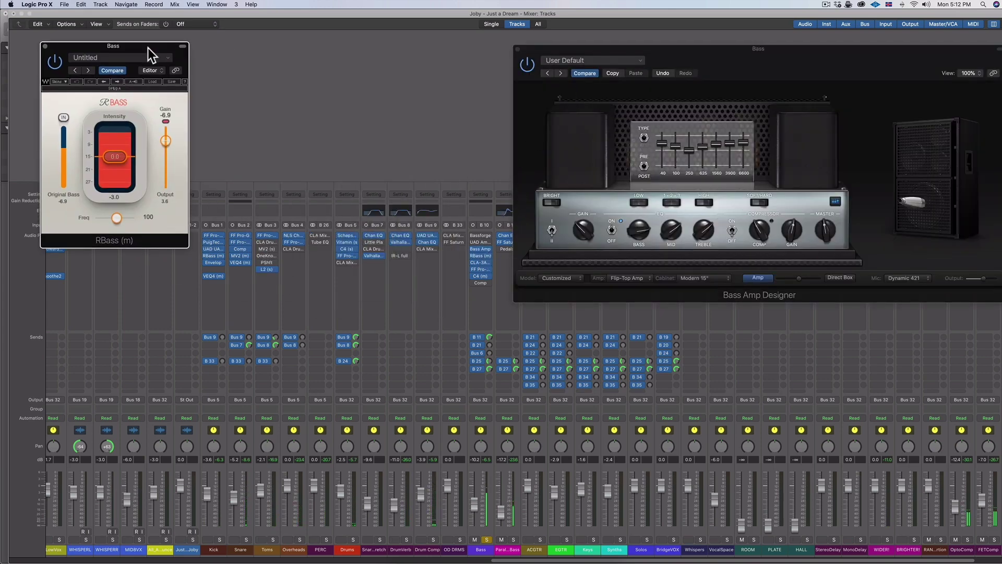
left_click(481, 263)
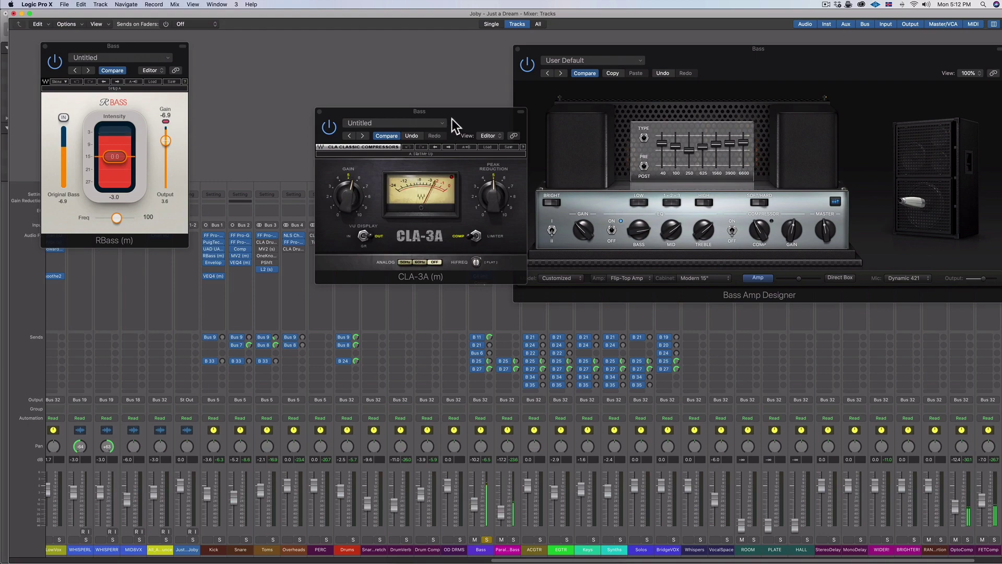
left_click_drag(452, 119, 375, 41)
Display the Bass channel's FF Pro-Q 3 and C4 windows below the other bass plug-ins.
left_click(481, 269)
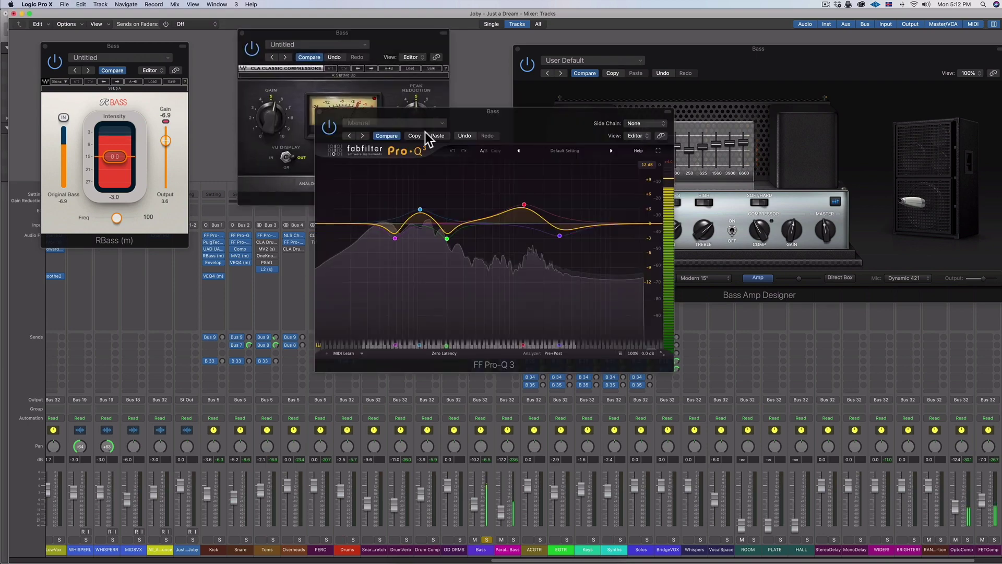
left_click_drag(500, 123, 240, 284)
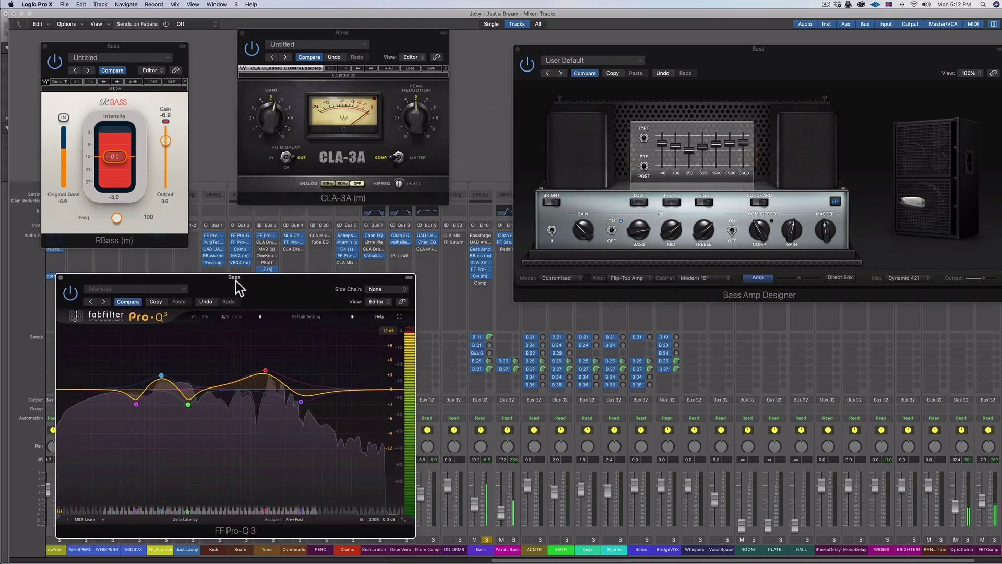
left_click(479, 276)
left_click_drag(455, 121, 742, 358)
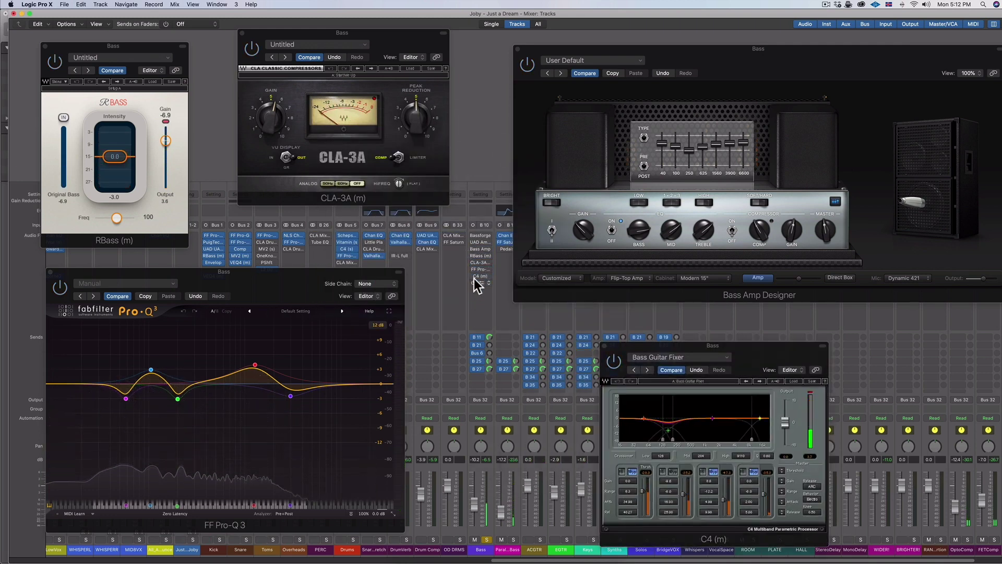
Re-enable the bypassed Bass plug-ins one by one during playback: Bass Amp Designer, RBass, CLA-3A, FF Pro-Q 3 and C4.
left_click(471, 249)
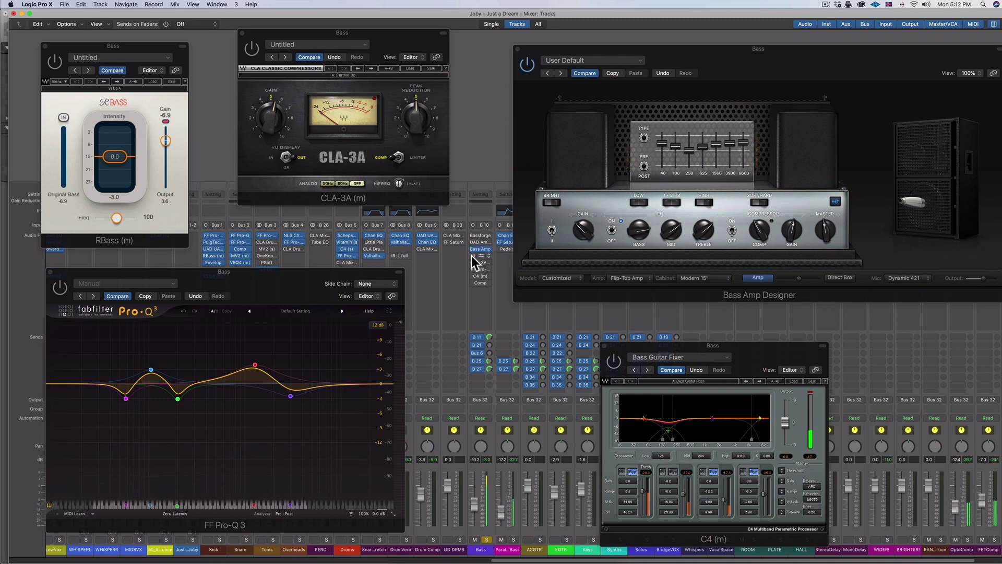
left_click(472, 256)
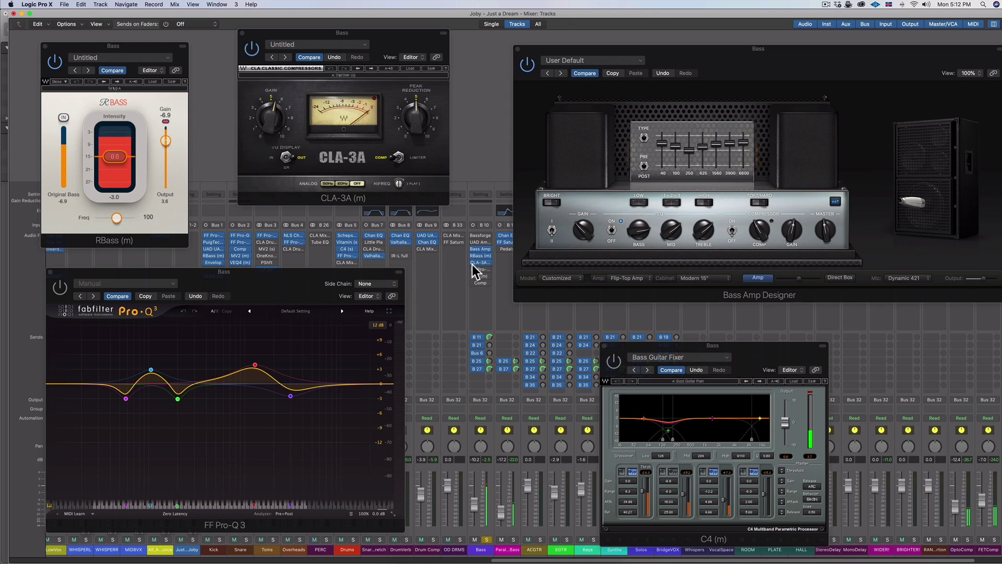
left_click(472, 262)
left_click(473, 270)
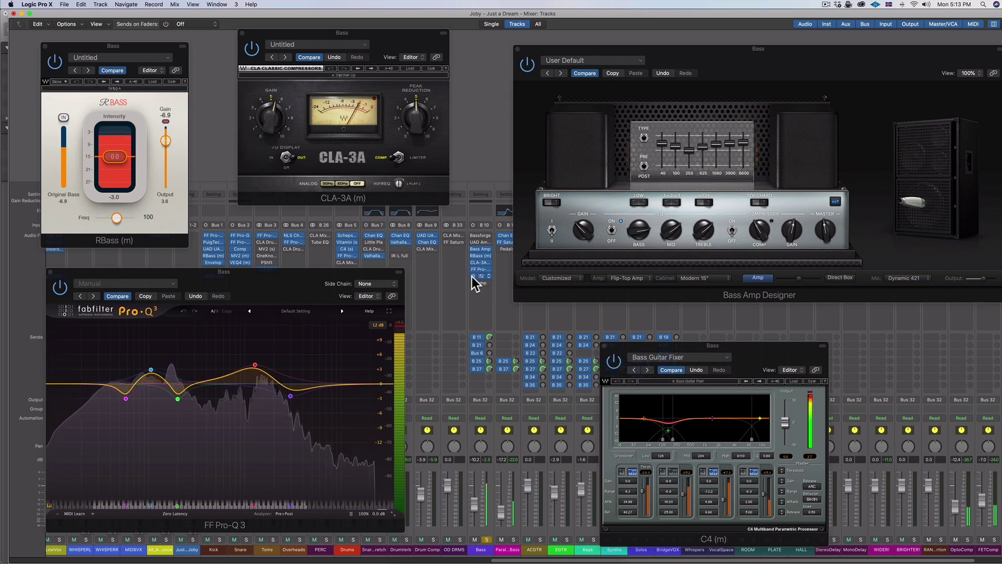
Solo the Drums bus again to hear it with the bass, stop playback and return to the arrangement without plug-in windows.
left_click(354, 539)
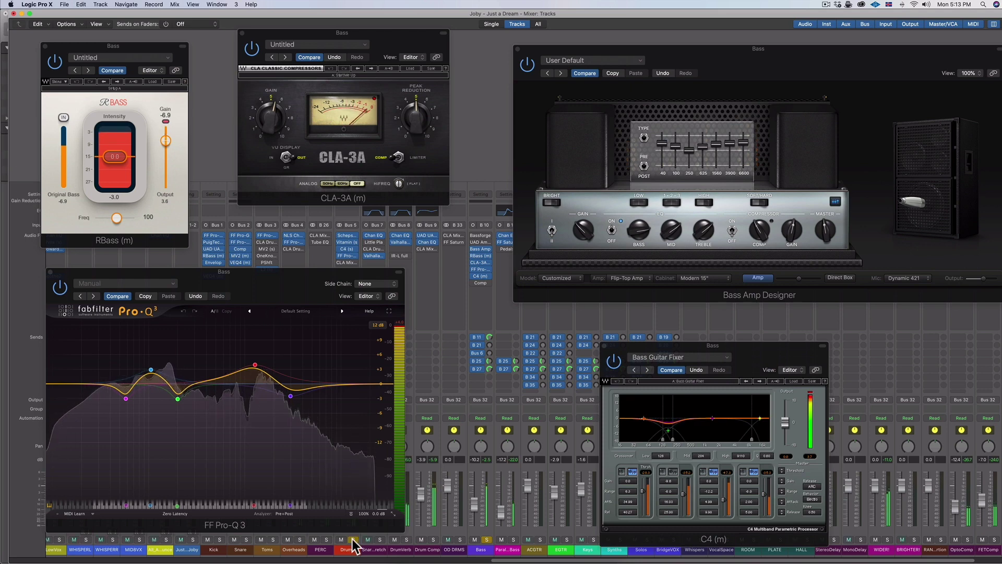
key("space")
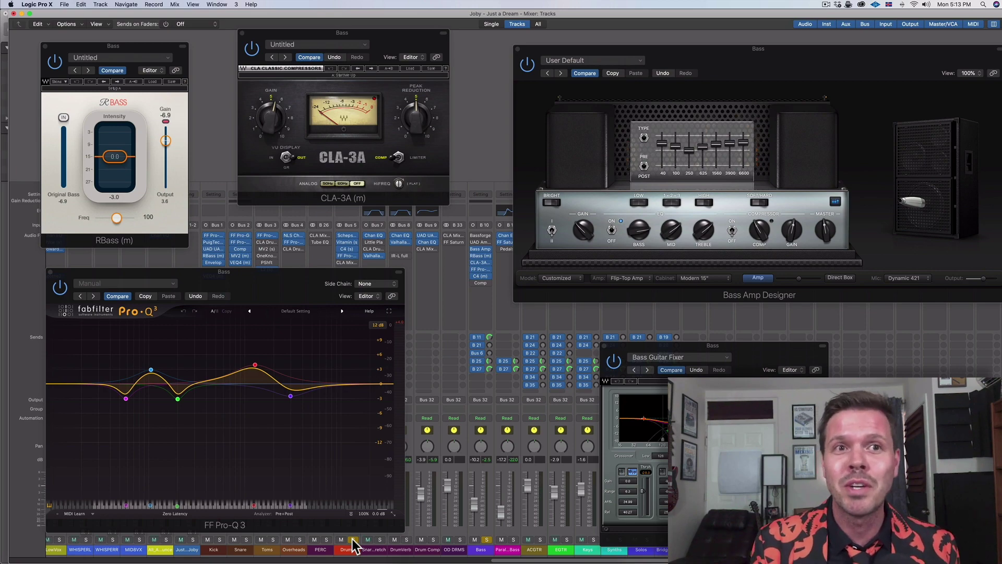
key("super+1")
key("v")
Turn off the cycle range and set the playhead to bar 1, with the All_Ambient_Effects_Bounce track in view.
scroll(379, 361, "down", 5)
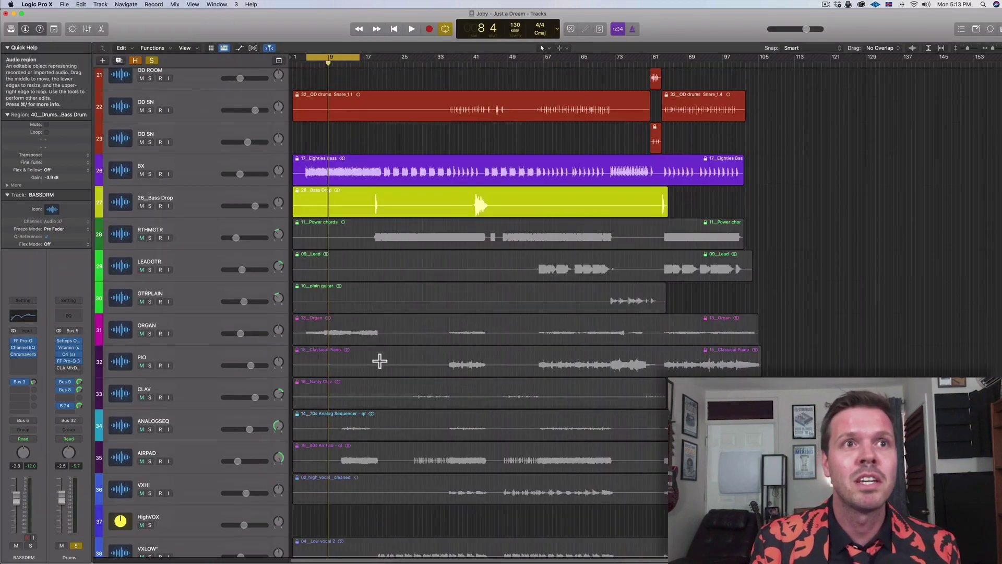
scroll(380, 361, "down", 6)
left_click(331, 56)
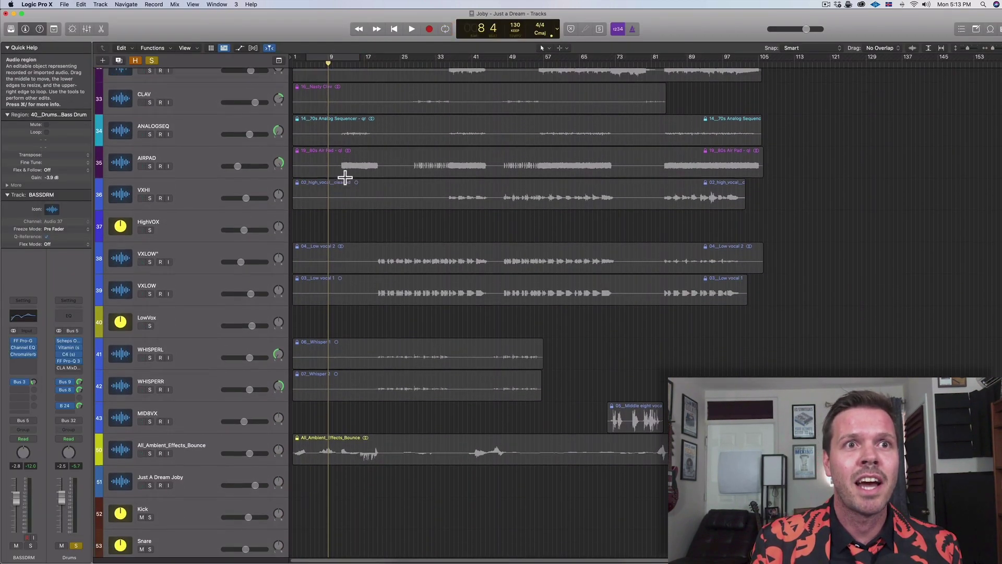
scroll(345, 178, "down", 4)
left_click_drag(302, 64, 278, 68)
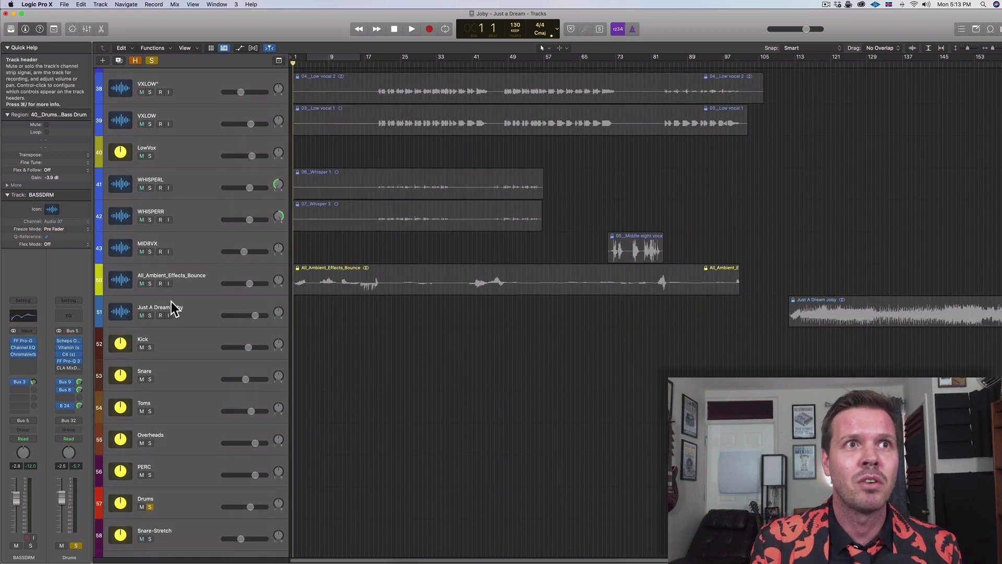
Clear all solos and enlarge the track height to show the All_Ambient_Effects_Bounce waveform in detail.
left_click(149, 283)
key("super+a")
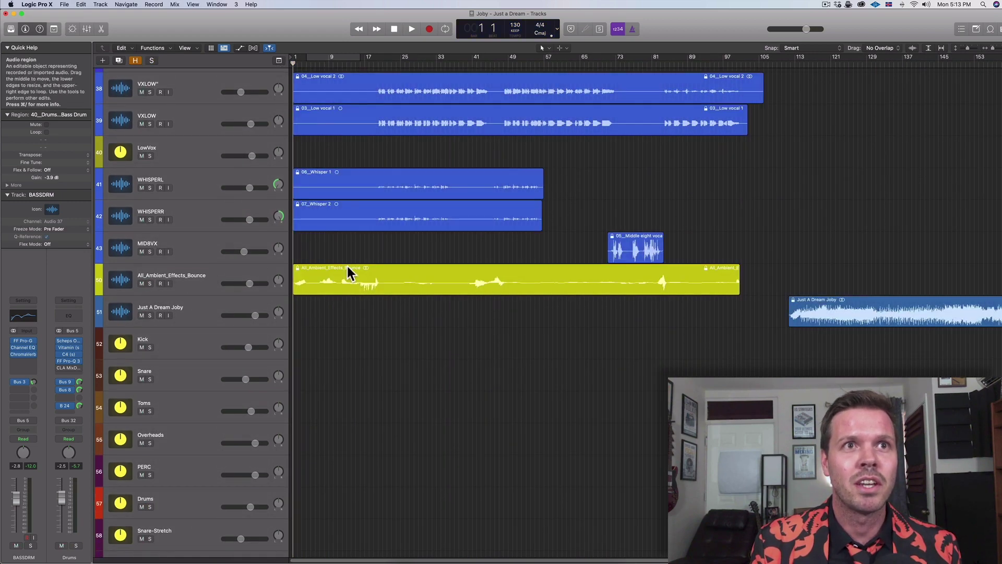
key("super+Down")
key("super+Down")
key("super+Down")
key("super+Down")
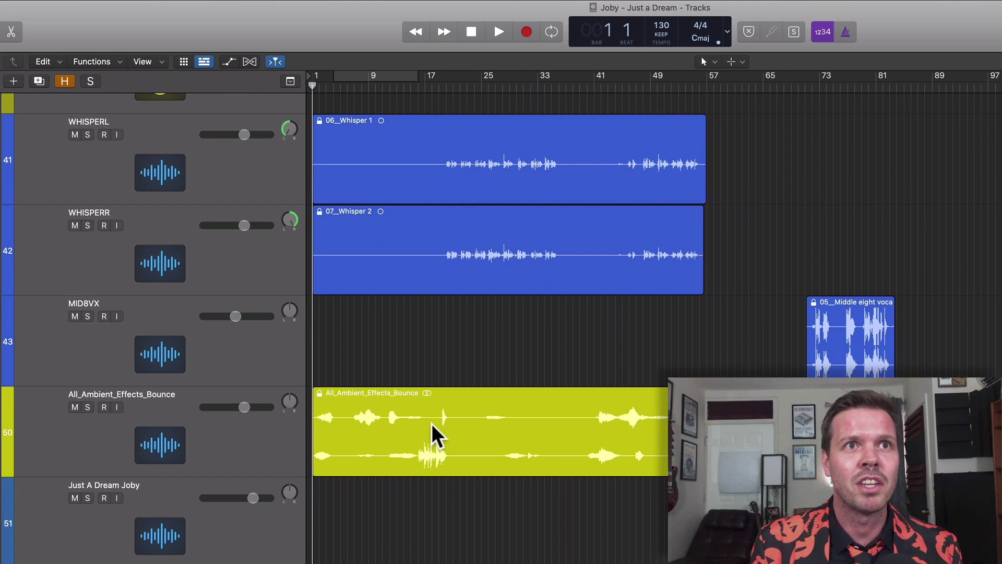
Play the full mix from bar 1 and reduce the track height to fit the drum, bass and guitar tracks in one view.
key("space")
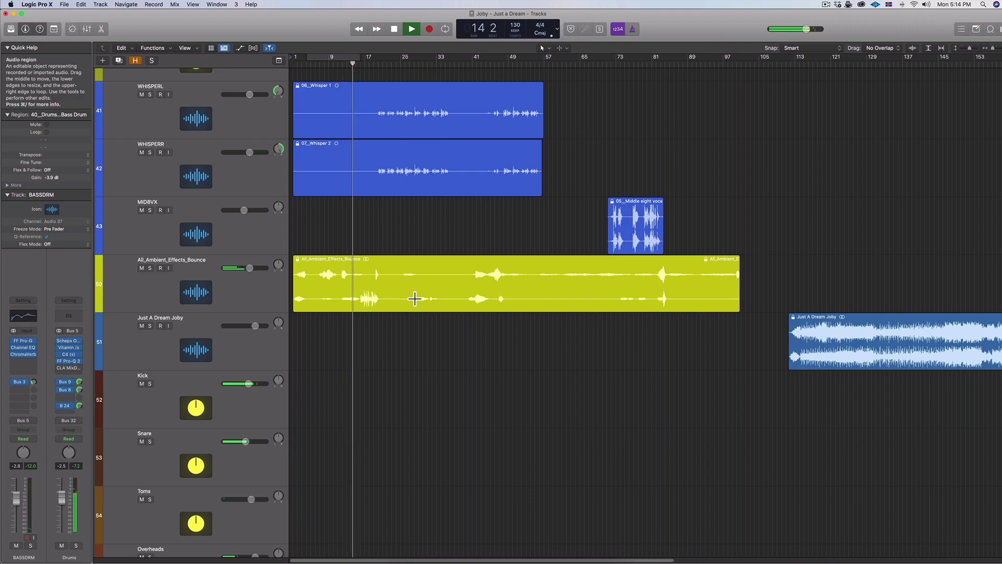
scroll(504, 456, "up", 10)
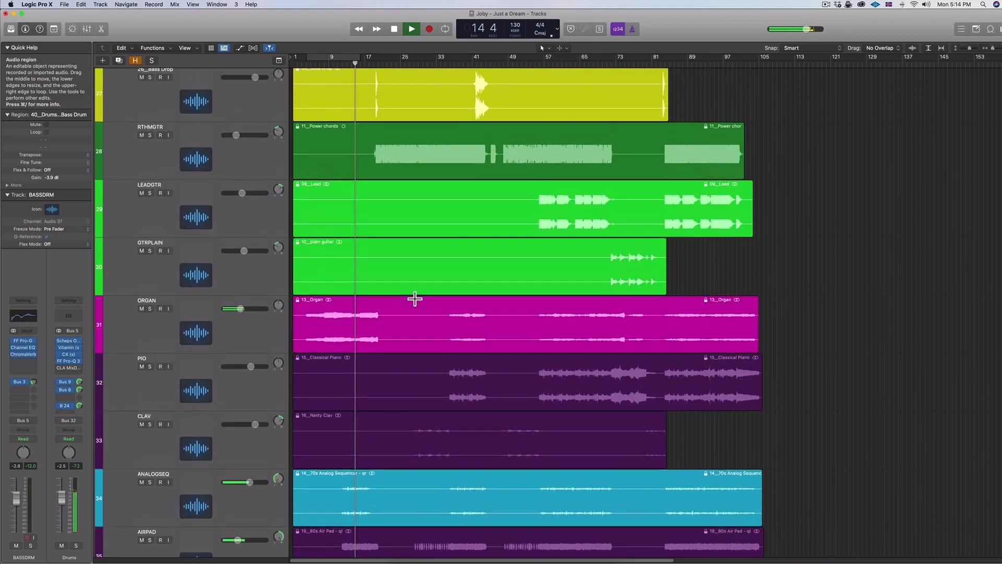
scroll(415, 299, "up", 15)
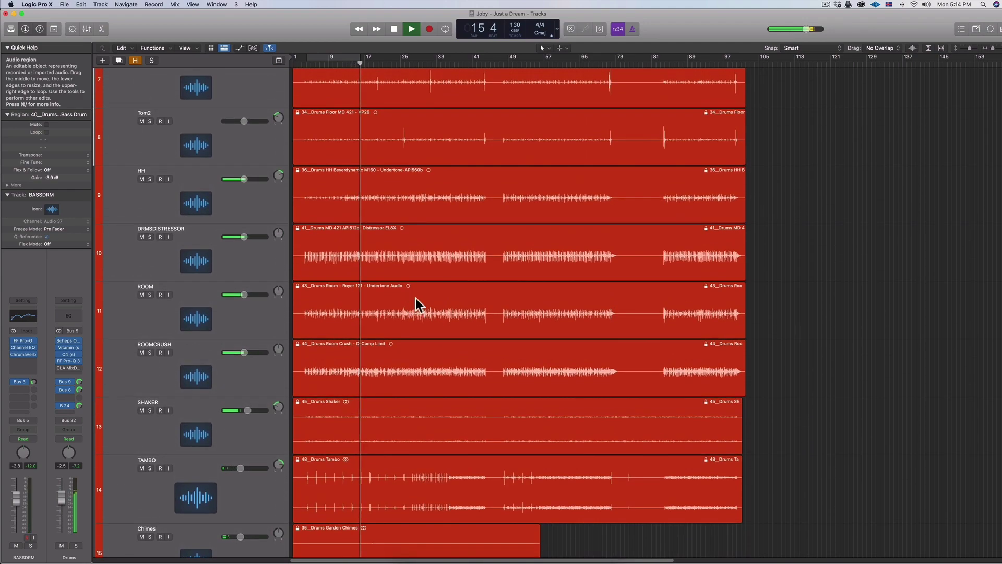
key("super+Up")
key("super+Up")
key("super+Up")
key("super+Up")
key("super+Up")
key("super+Up")
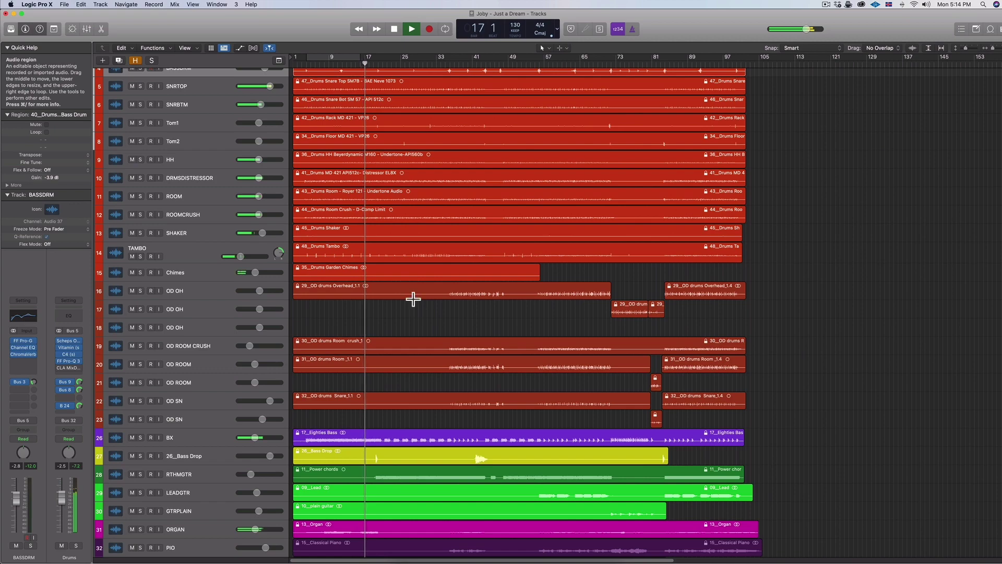
Listen on with the tracks from Chimes down to MID8VX in view, and stop playback at bar 20.
scroll(414, 298, "down", 15)
scroll(414, 299, "up", 7)
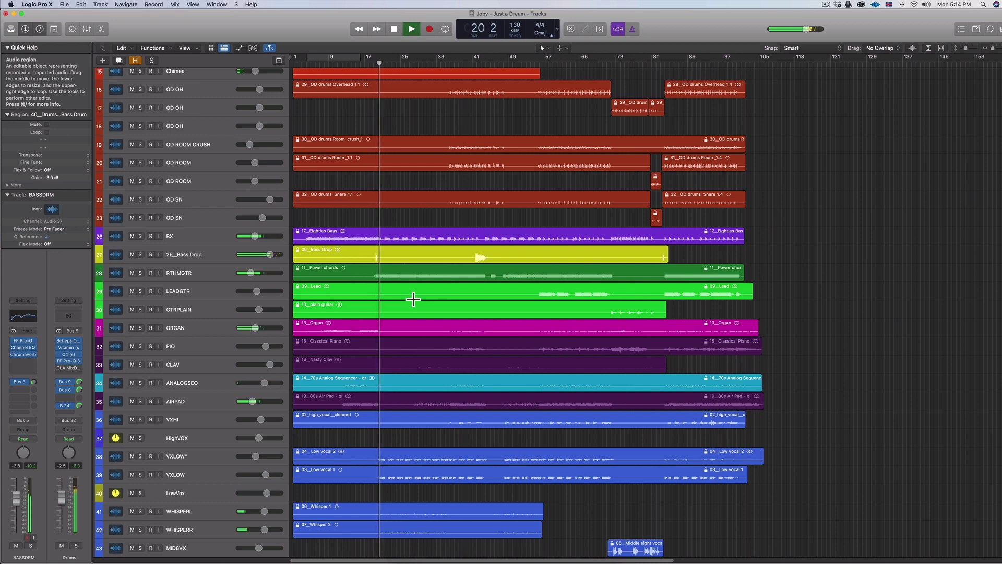
key("space")
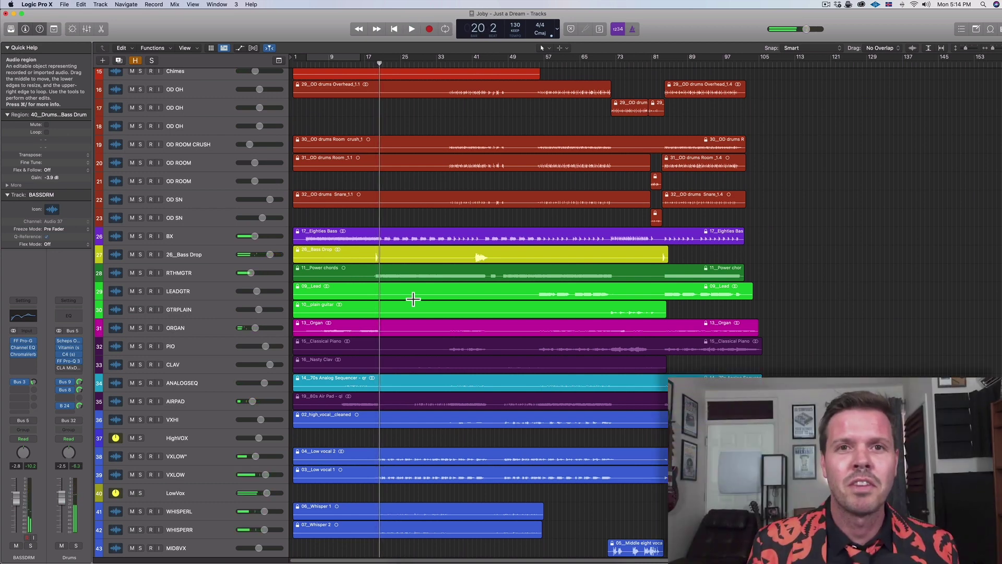